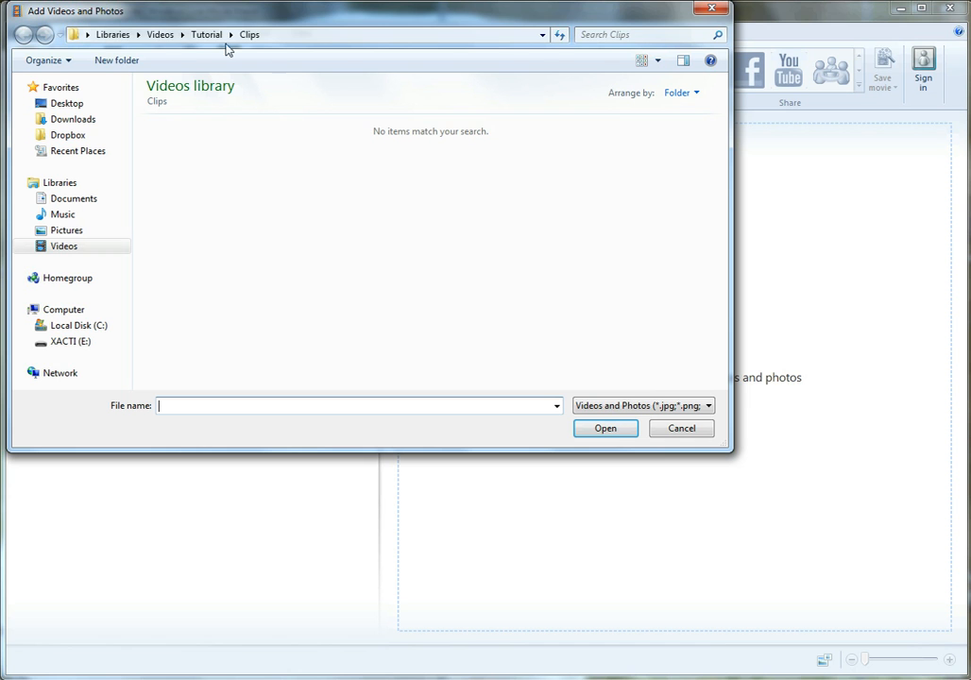
Browse the Tutorial folder in the Videos library and look into its Clips subfolder
{"action": "left_click", "coordinate": [159, 34]}
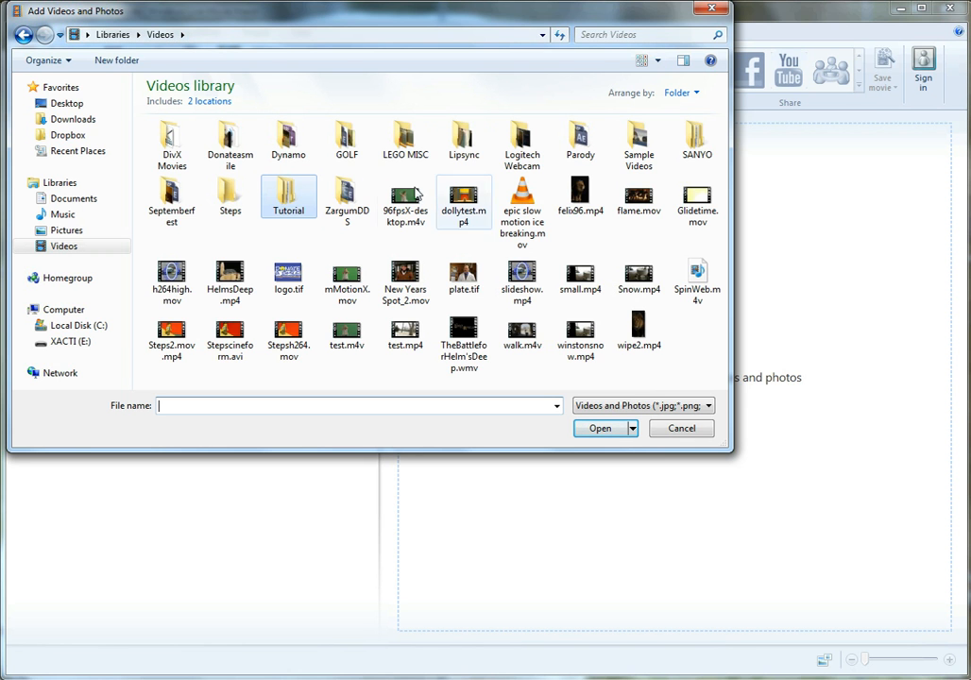
{"action": "double_click", "coordinate": [294, 194]}
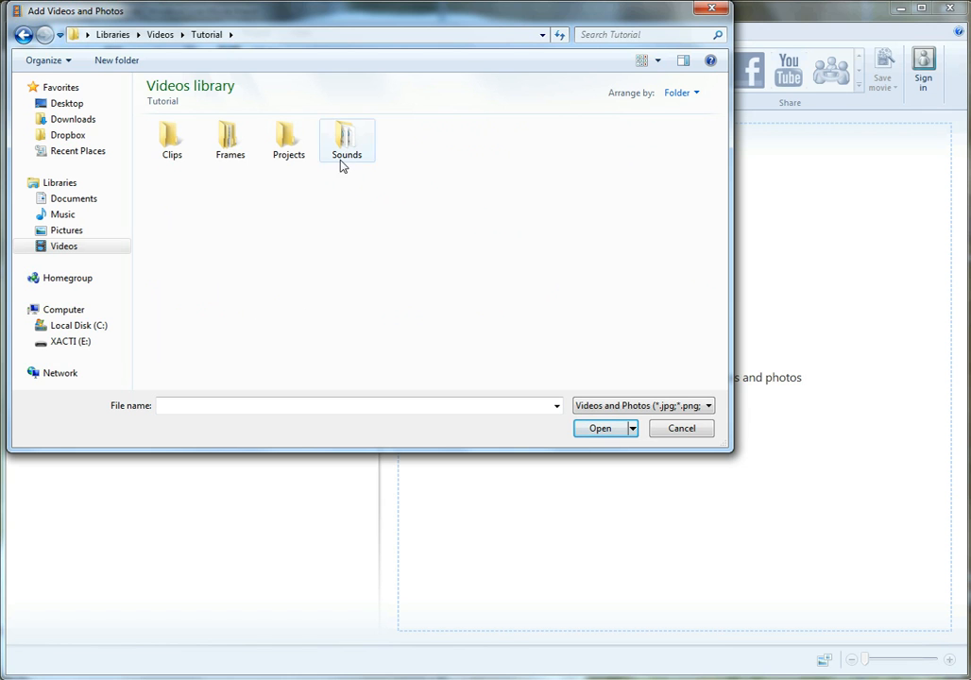
{"action": "double_click", "coordinate": [234, 154]}
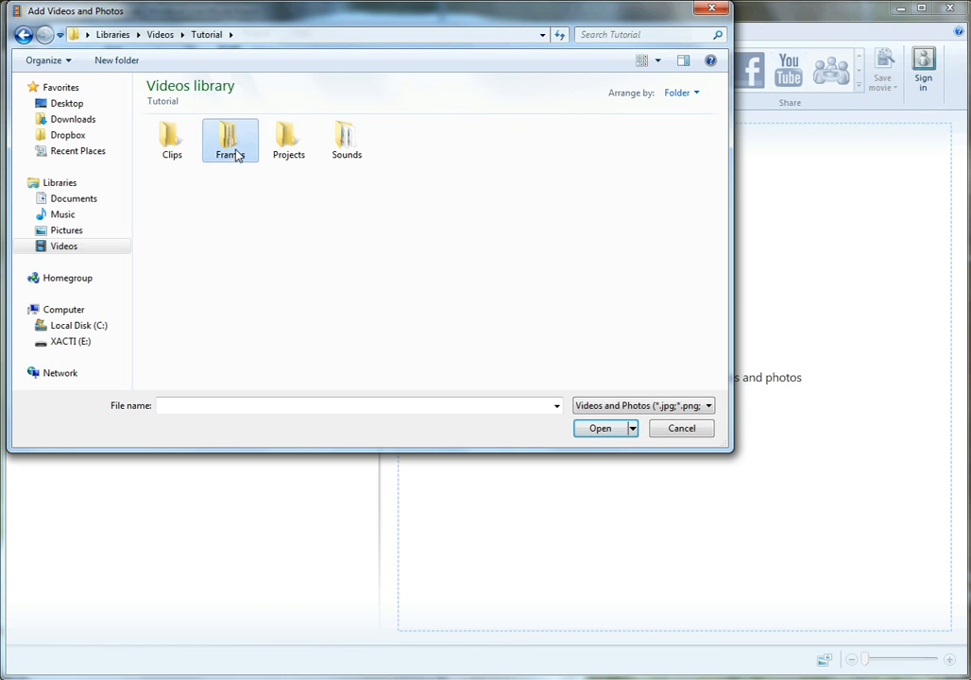
{"action": "left_click", "coordinate": [210, 36]}
{"action": "double_click", "coordinate": [188, 146]}
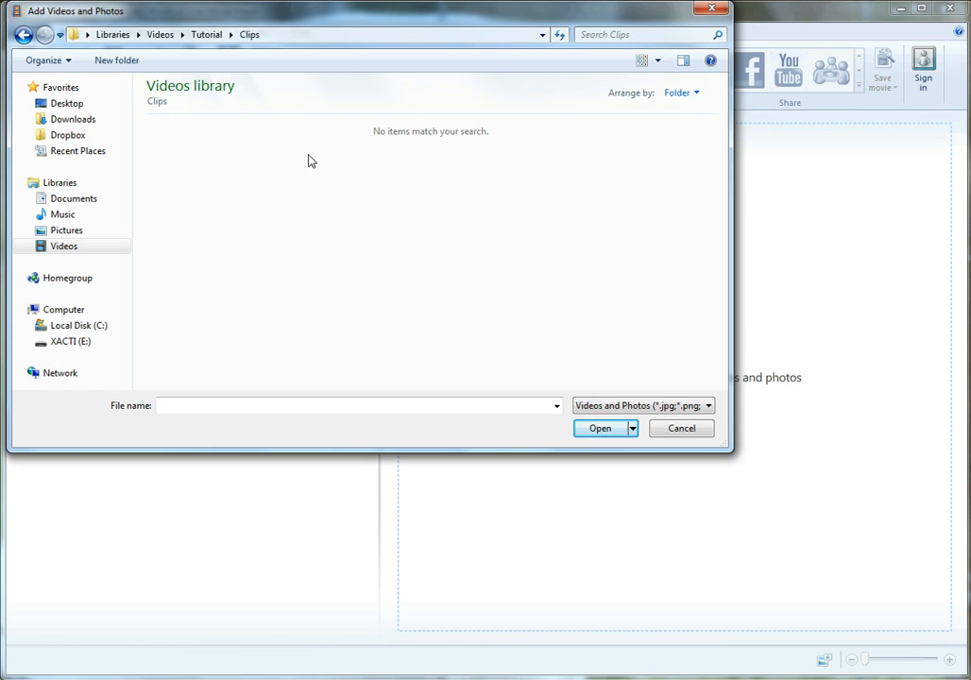
{"action": "left_click", "coordinate": [209, 35]}
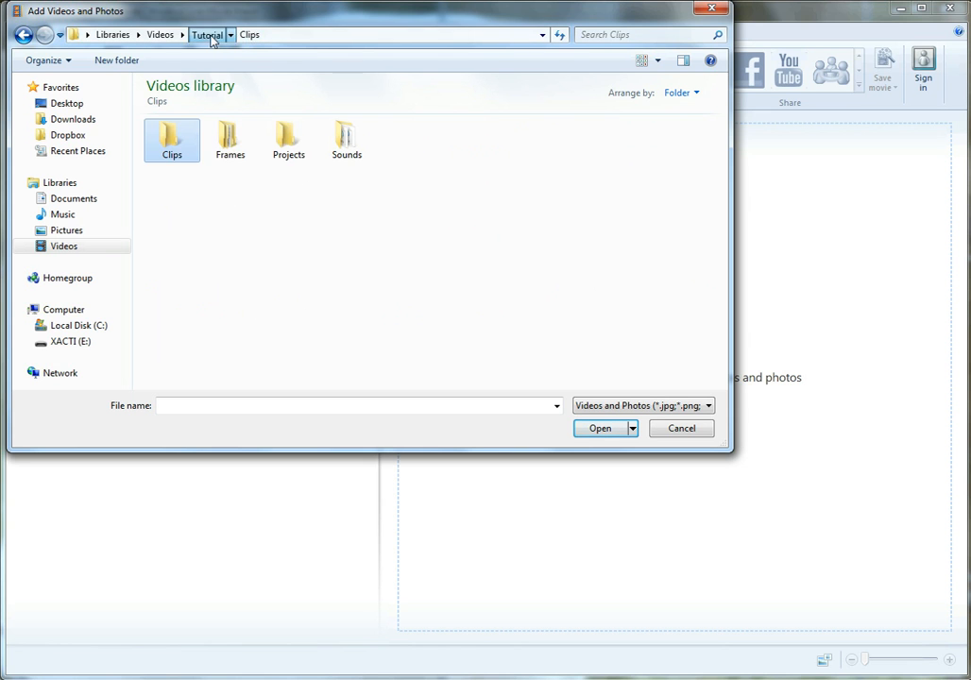
Add all the Face_001_03 JPG images from the Tutorial > Frames > 1 folder to the movie
{"action": "left_click", "coordinate": [231, 144]}
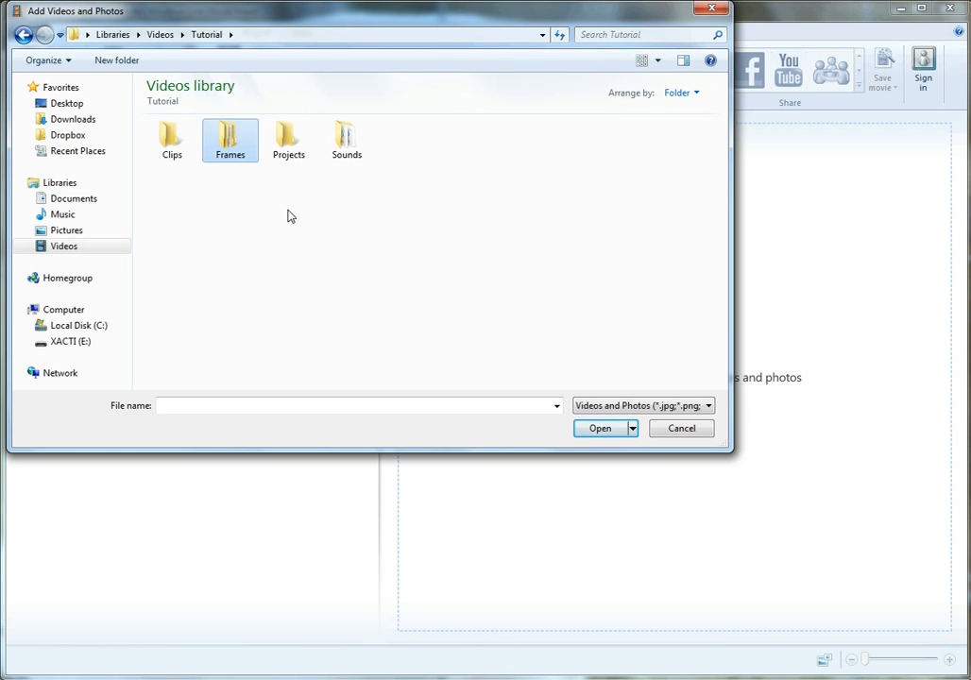
{"action": "double_click", "coordinate": [234, 147]}
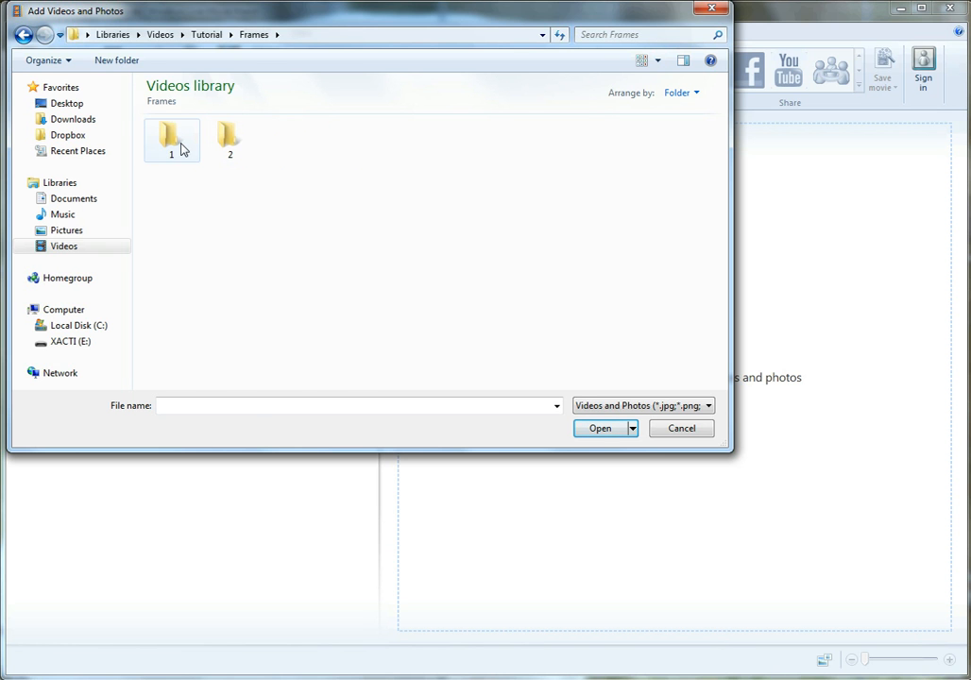
{"action": "double_click", "coordinate": [172, 142]}
{"action": "left_click", "coordinate": [185, 147]}
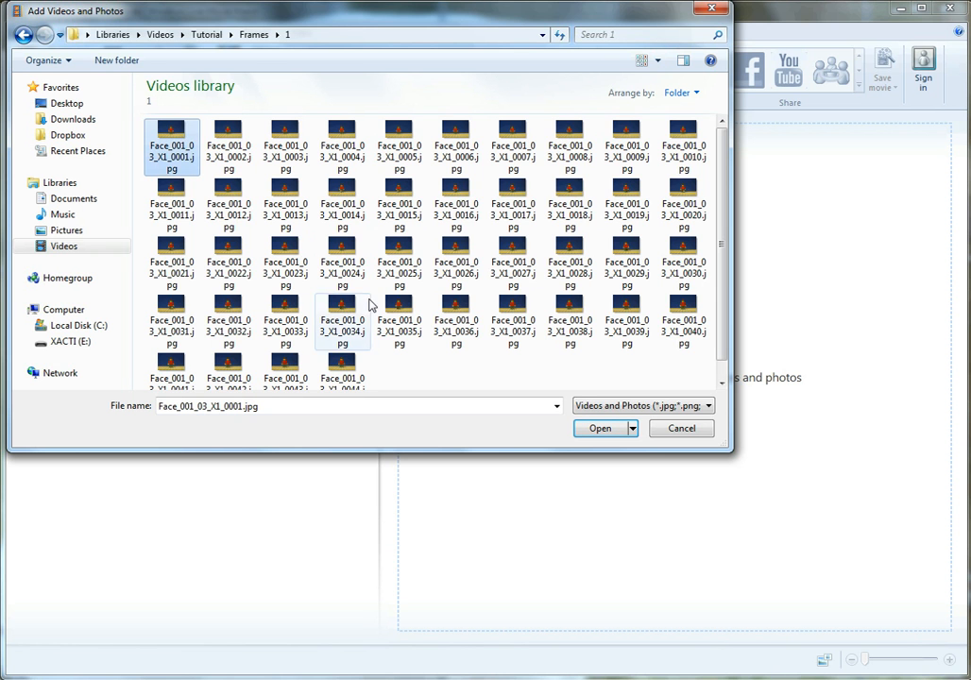
{"action": "key", "text": "ctrl+a"}
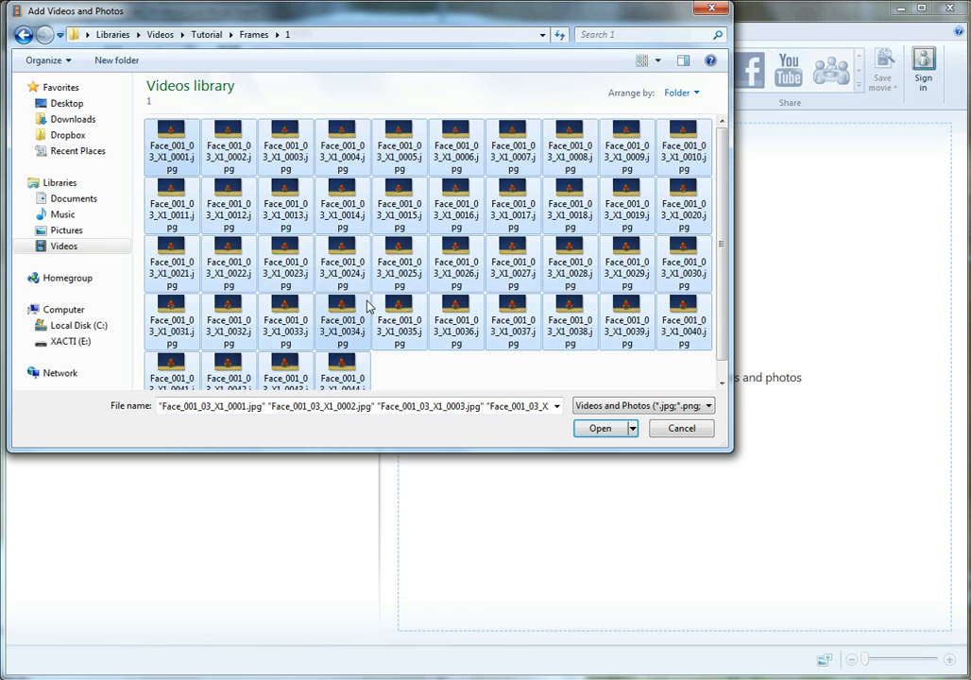
{"action": "left_click", "coordinate": [601, 428]}
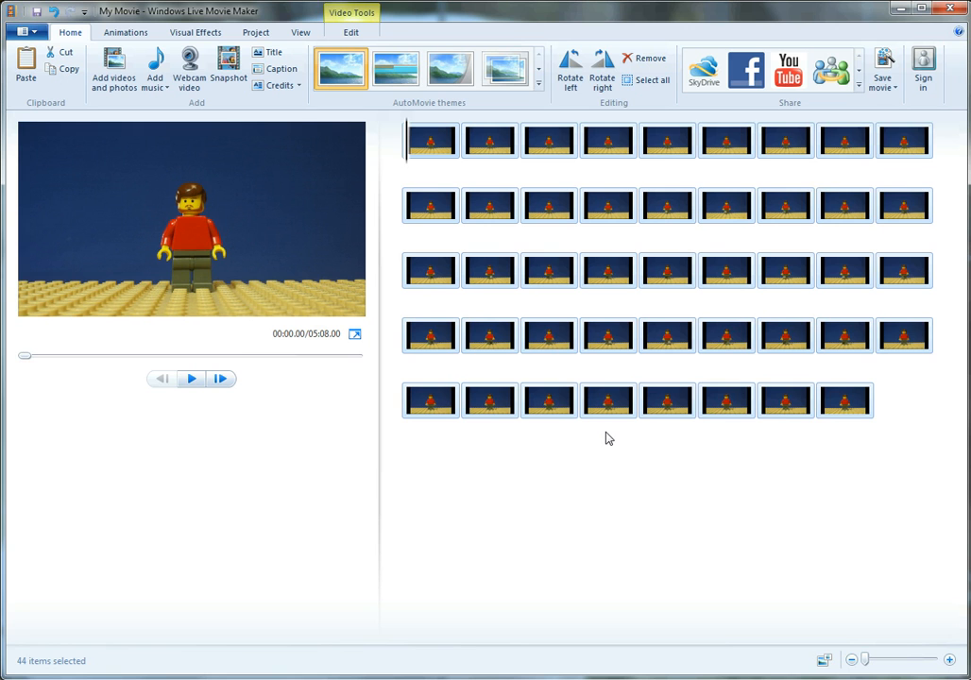
Set the duration of all the imported frames to 0.10 seconds
{"action": "left_click", "coordinate": [350, 32]}
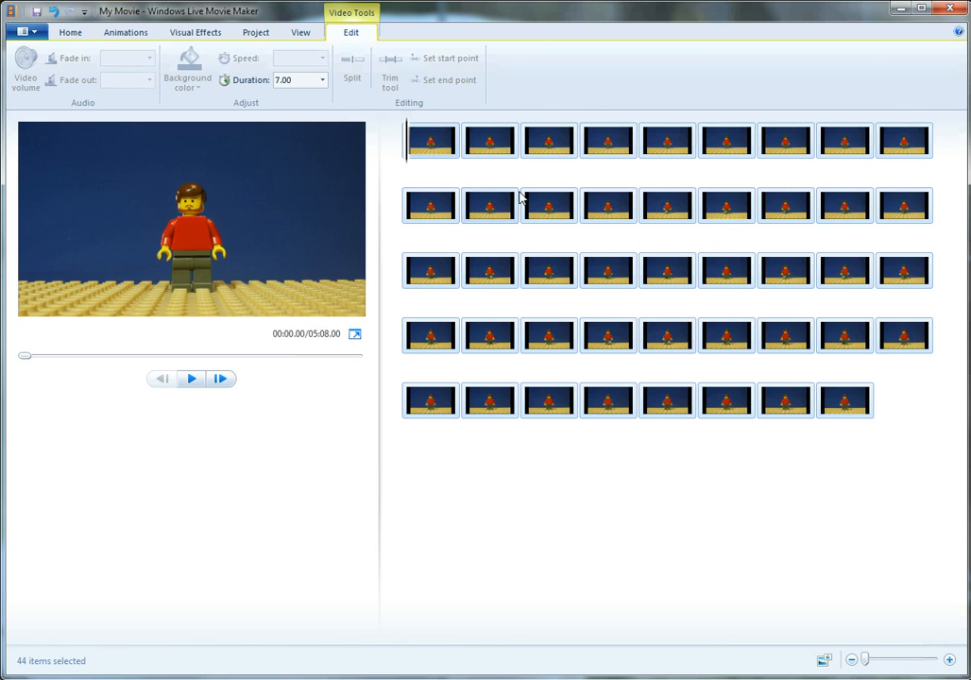
{"action": "left_click", "coordinate": [277, 80]}
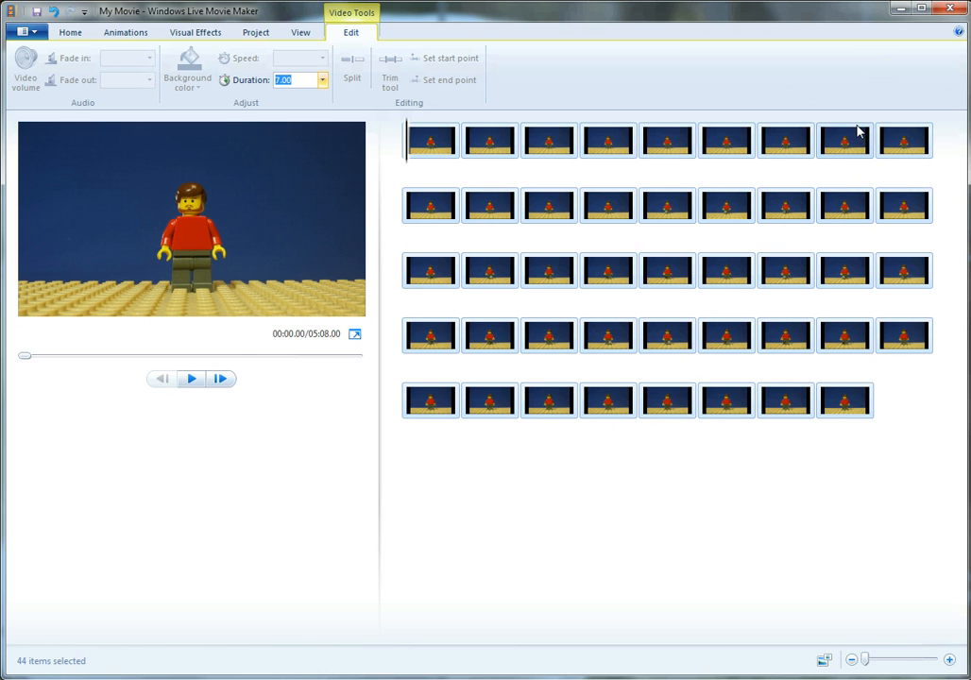
{"action": "key", "text": "BackSpace"}
{"action": "key", "text": "Return"}
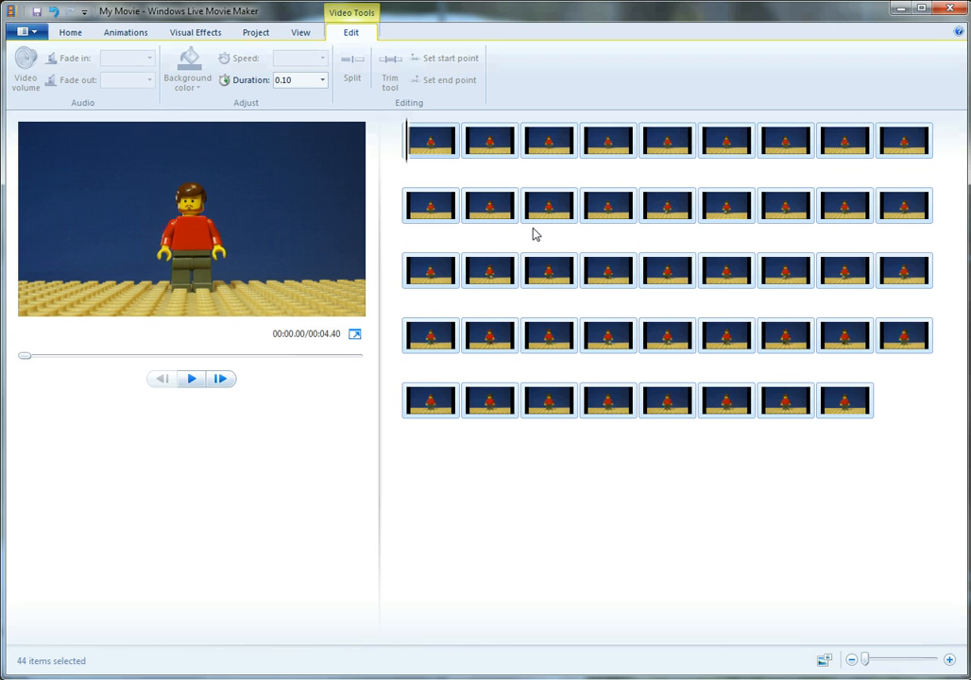
Play the animation in the preview, and compare frames 13 and 14 in the storyboard
{"action": "left_click", "coordinate": [193, 379]}
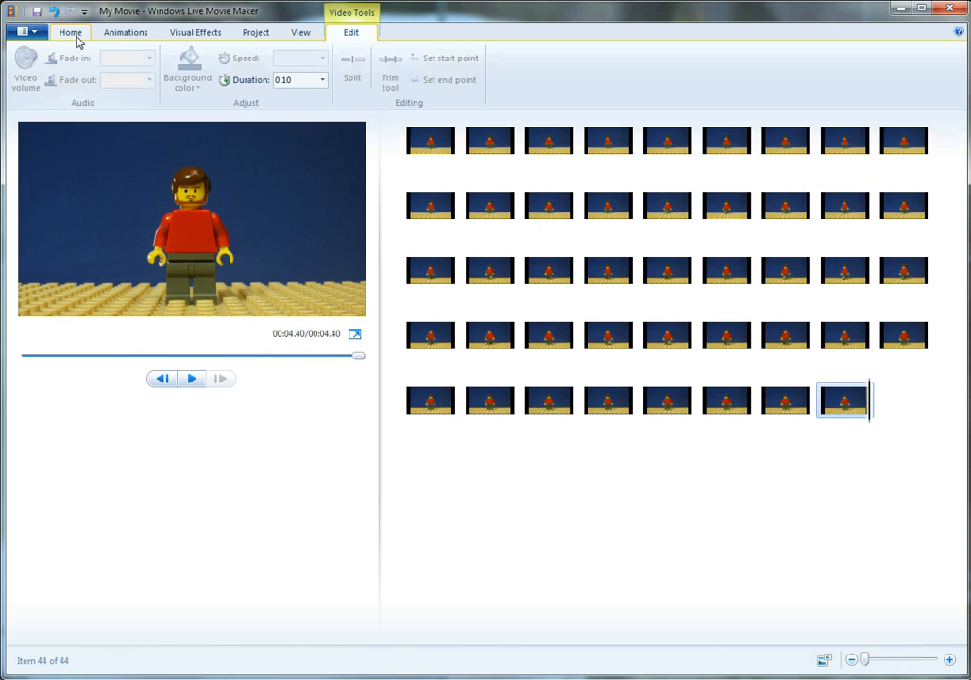
{"action": "left_click", "coordinate": [72, 34]}
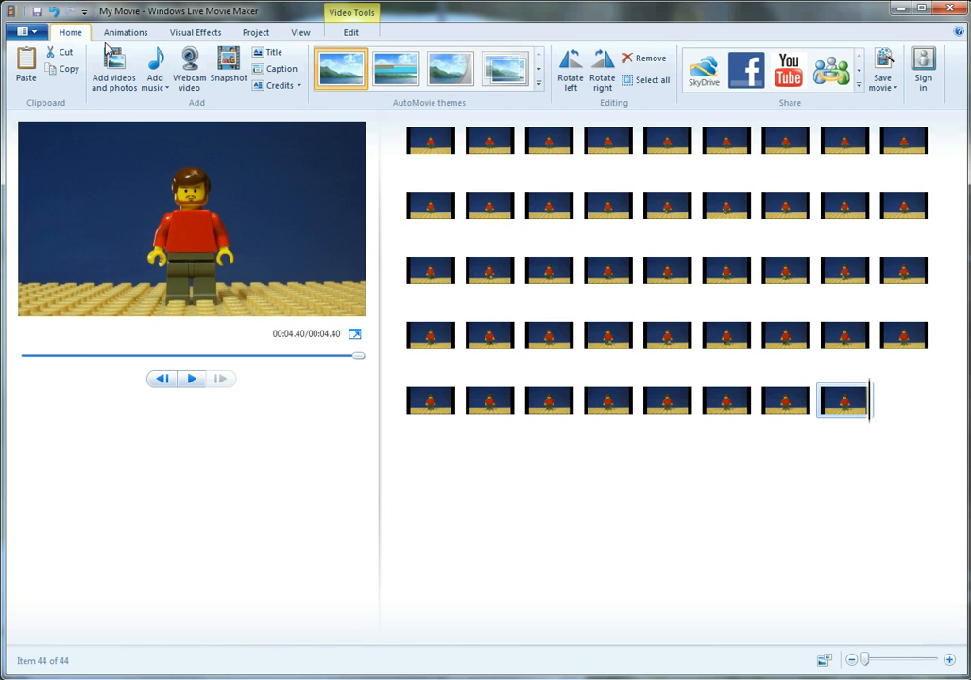
{"action": "left_click", "coordinate": [620, 205]}
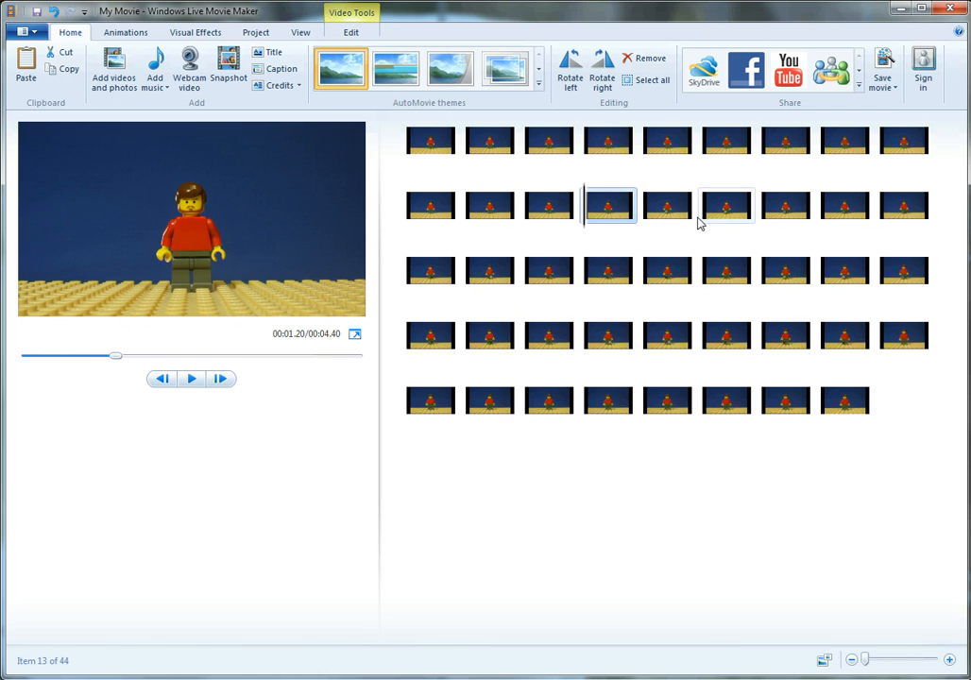
{"action": "key", "text": "Right"}
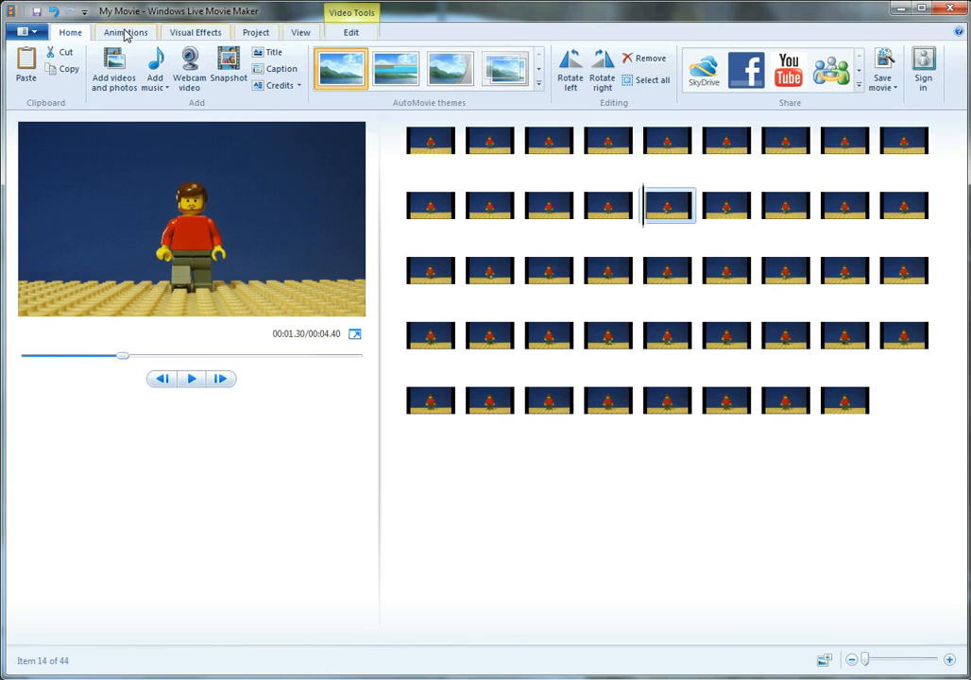
Check the frame dimensions in a new custom movie setting and the project's Widescreen (16:9) aspect ratio option
{"action": "left_click", "coordinate": [894, 87]}
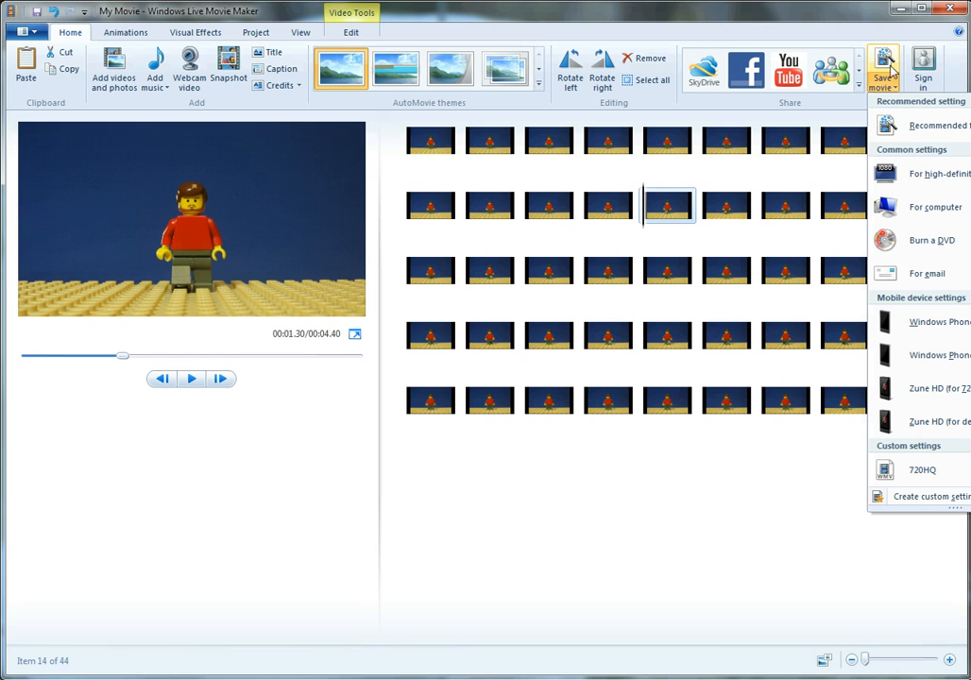
{"action": "left_click", "coordinate": [931, 498]}
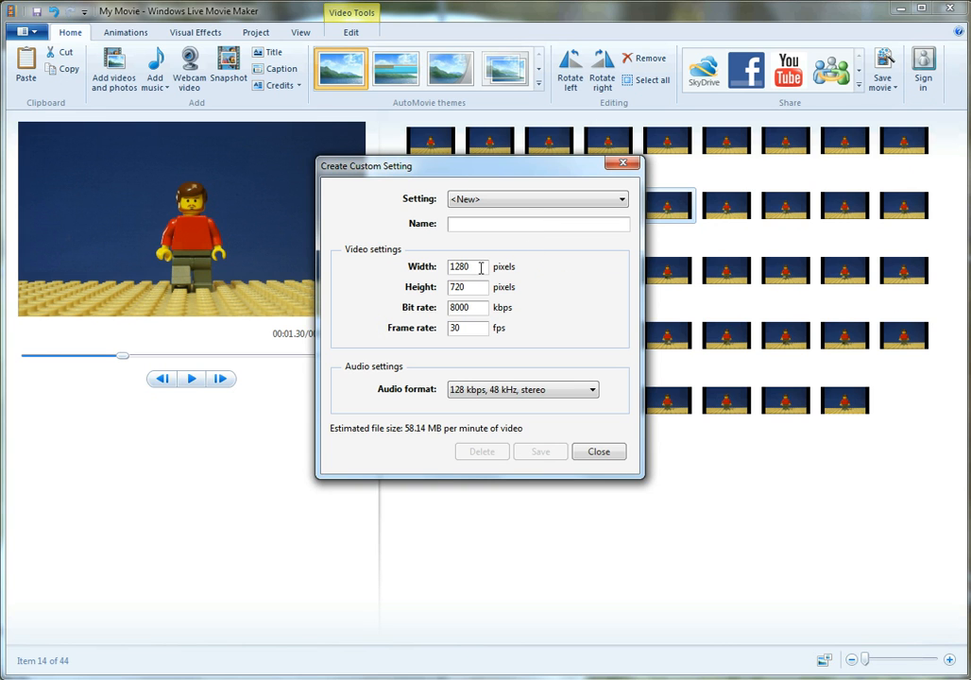
{"action": "left_click", "coordinate": [607, 455]}
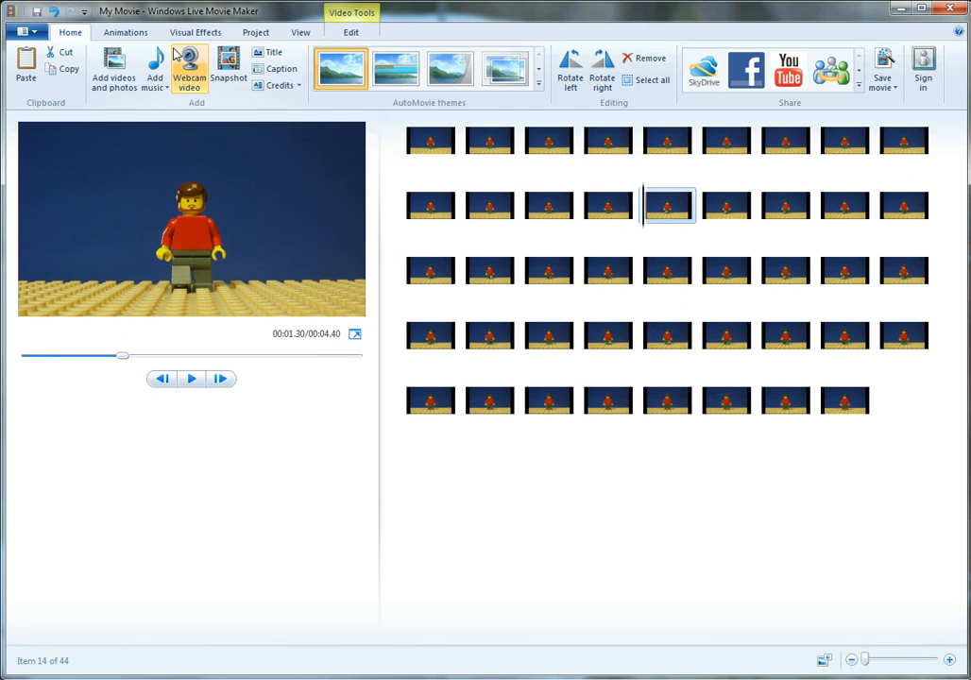
{"action": "left_click", "coordinate": [258, 36]}
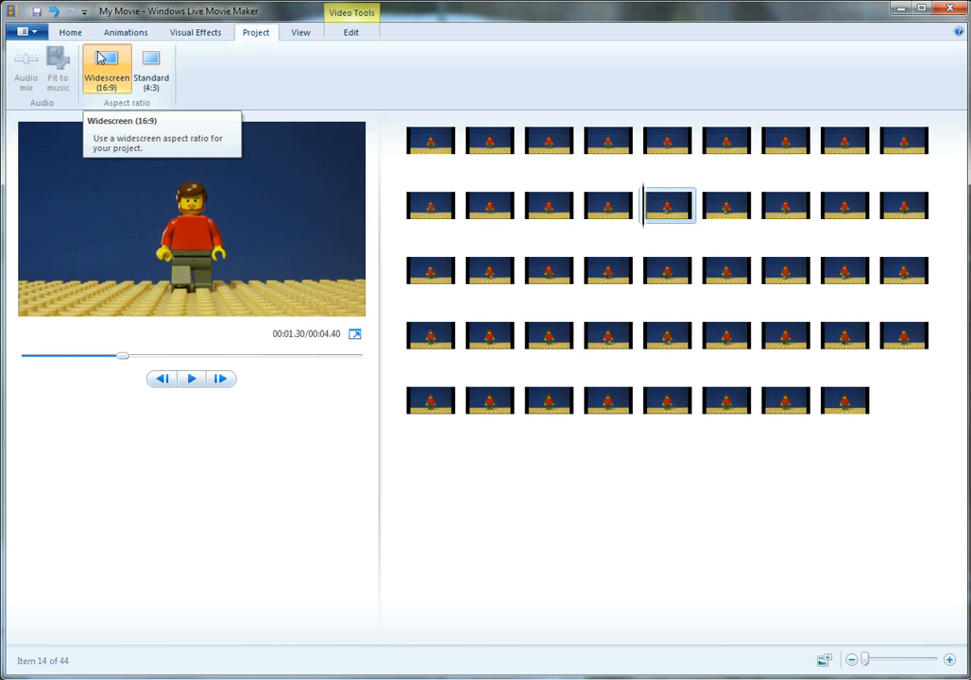
{"action": "left_click", "coordinate": [71, 33]}
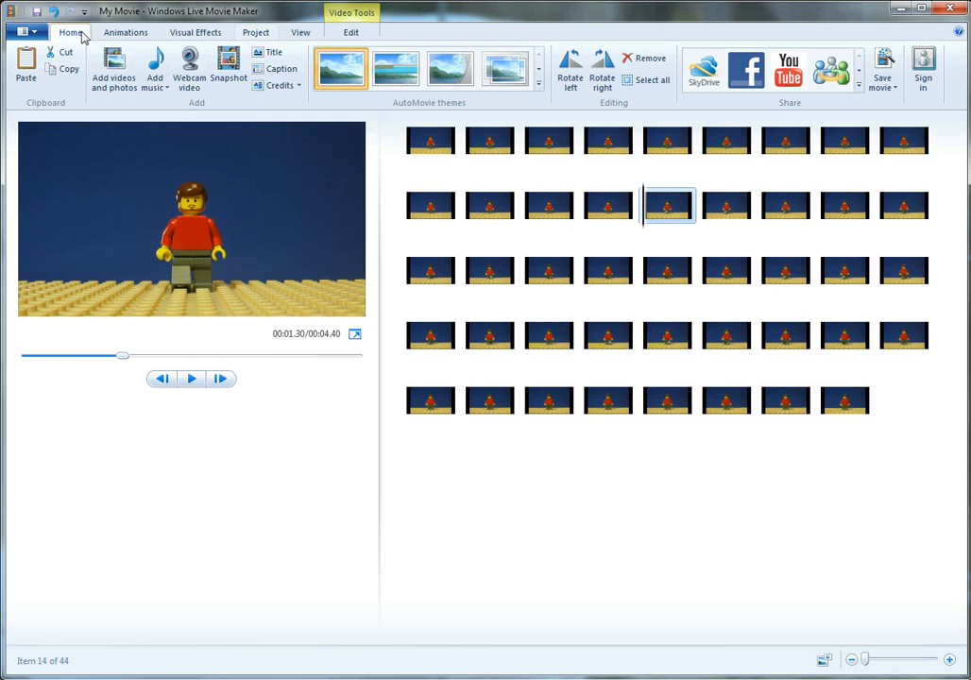
Start a new custom setting for saving movies and set its video bit rate to 24000 kbps
{"action": "left_click", "coordinate": [879, 83]}
{"action": "left_click", "coordinate": [908, 499]}
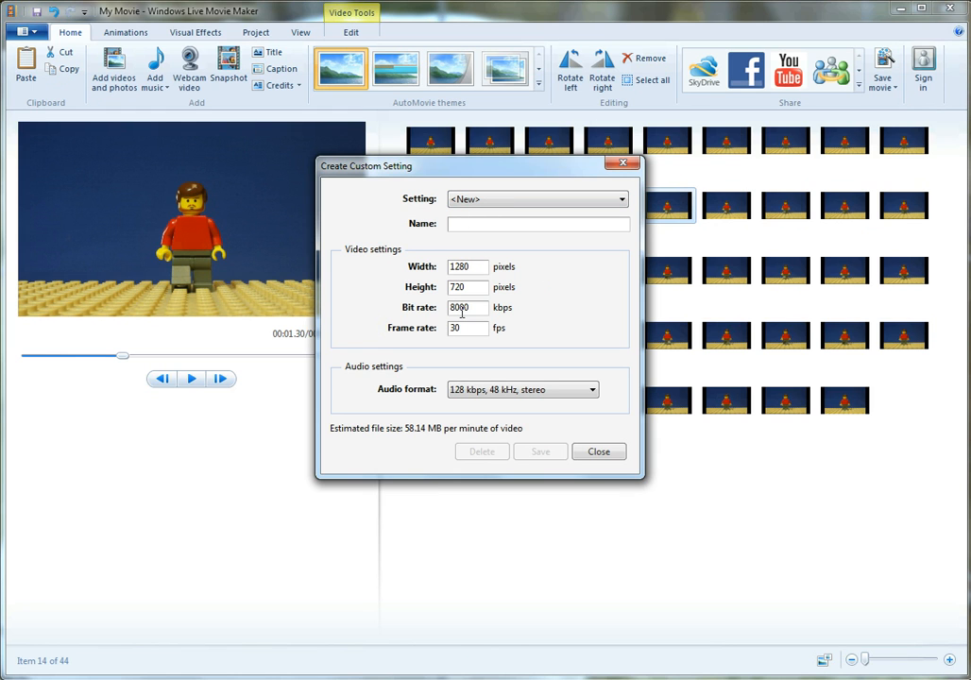
{"action": "double_click", "coordinate": [452, 307]}
{"action": "type", "text": "24000"}
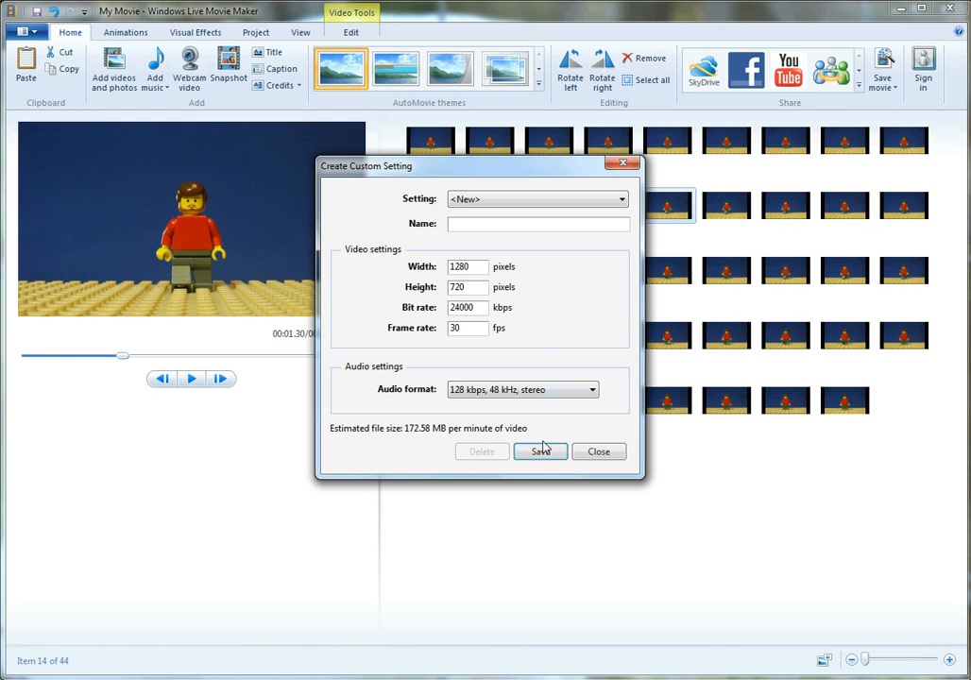
Name the custom setting 720HQ and save it over the existing 720HQ.prx profile, closing the settings dialog
{"action": "left_click", "coordinate": [528, 221]}
{"action": "type", "text": "720HQ"}
{"action": "left_click", "coordinate": [565, 452]}
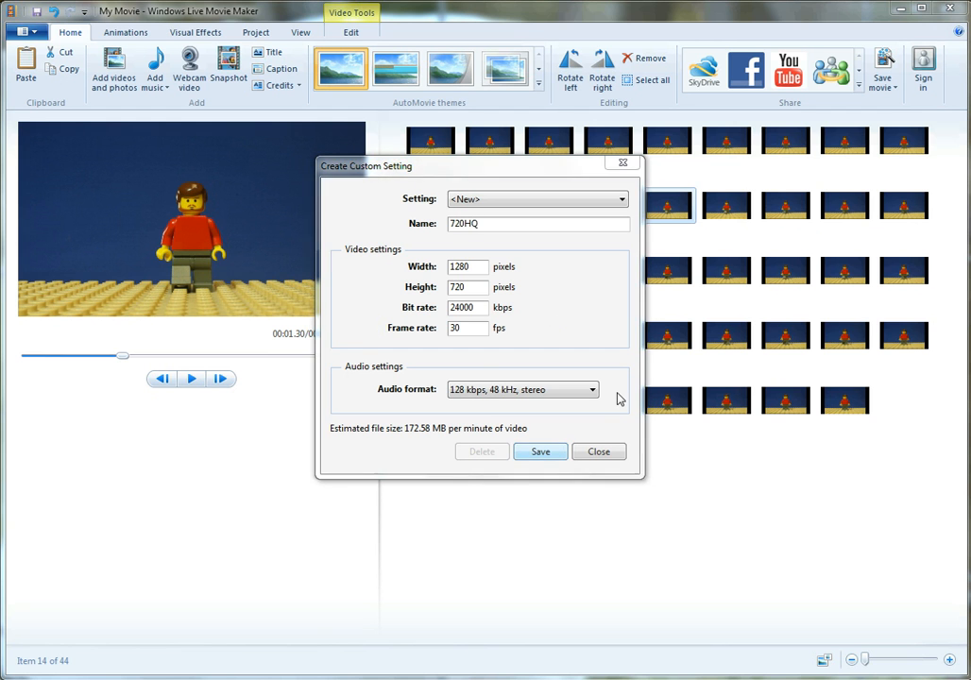
{"action": "left_click", "coordinate": [490, 282]}
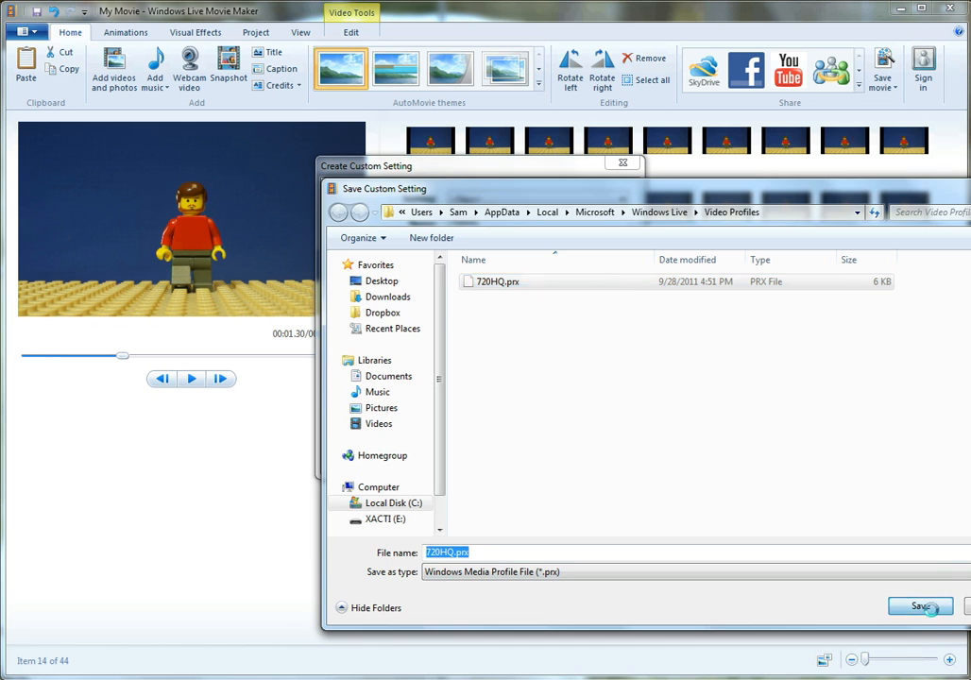
{"action": "left_click", "coordinate": [922, 608]}
{"action": "left_click", "coordinate": [537, 347]}
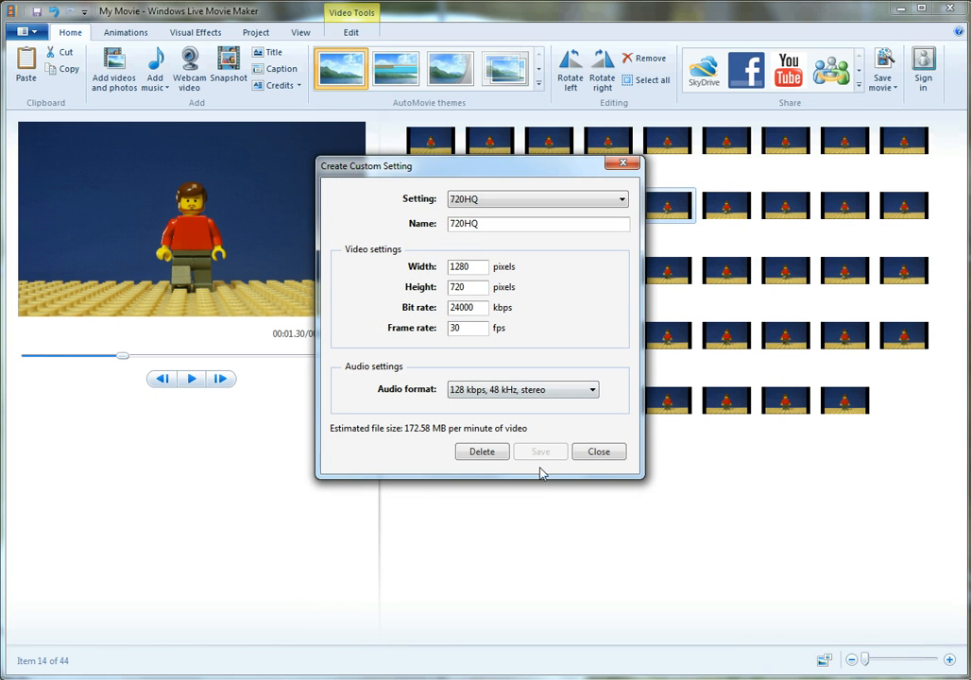
{"action": "left_click", "coordinate": [597, 451]}
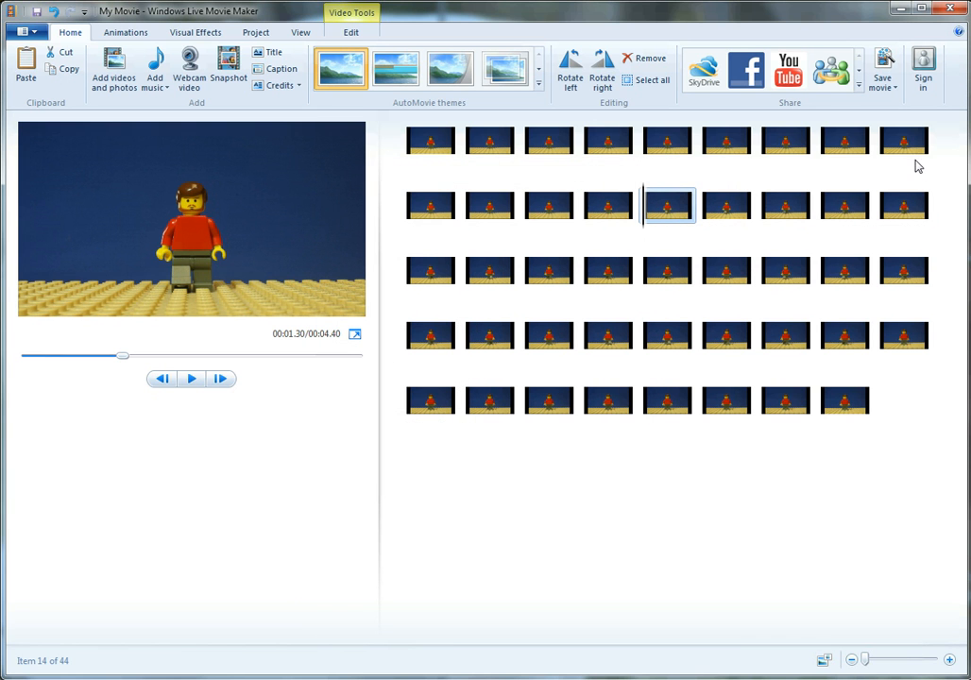
Export the movie with the 720HQ setting as a WMV file named 1 in the Tutorial > Clips folder, and dismiss the completion dialog
{"action": "left_click", "coordinate": [888, 82]}
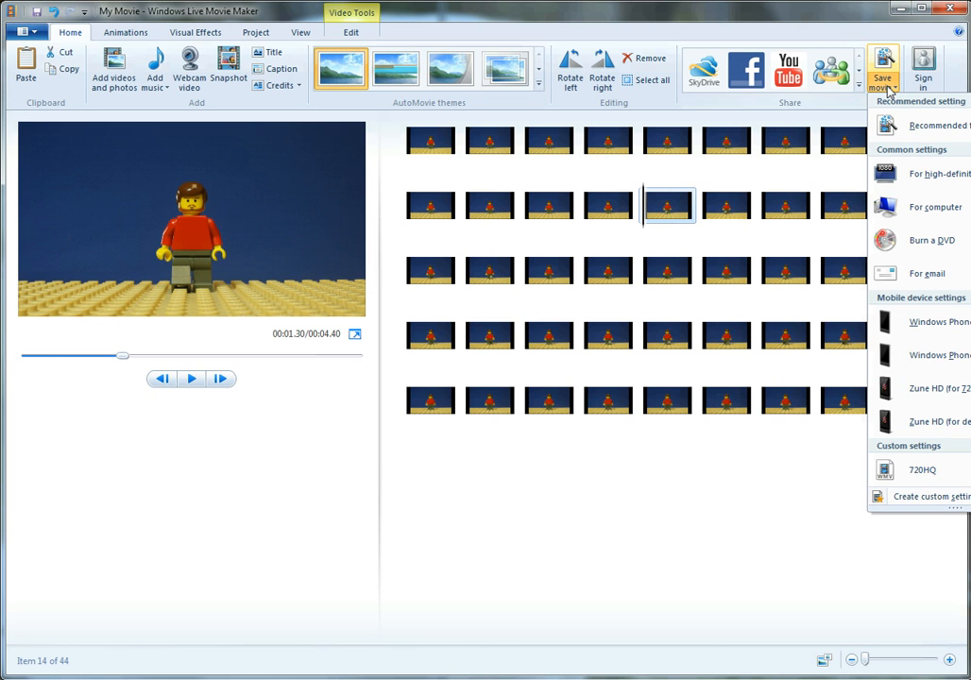
{"action": "left_click", "coordinate": [924, 470]}
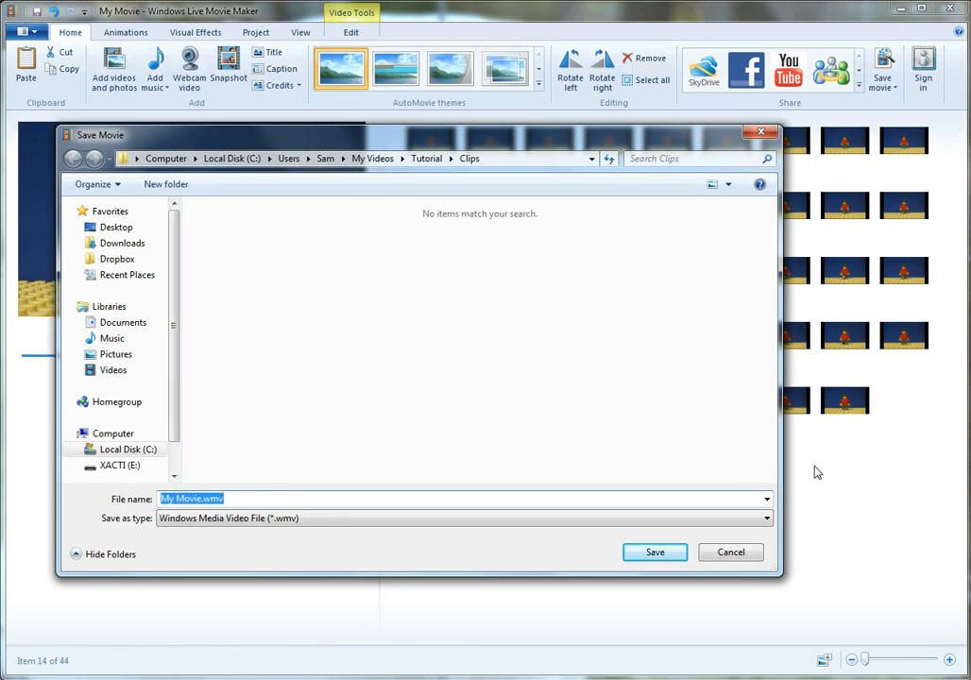
{"action": "left_click", "coordinate": [426, 158]}
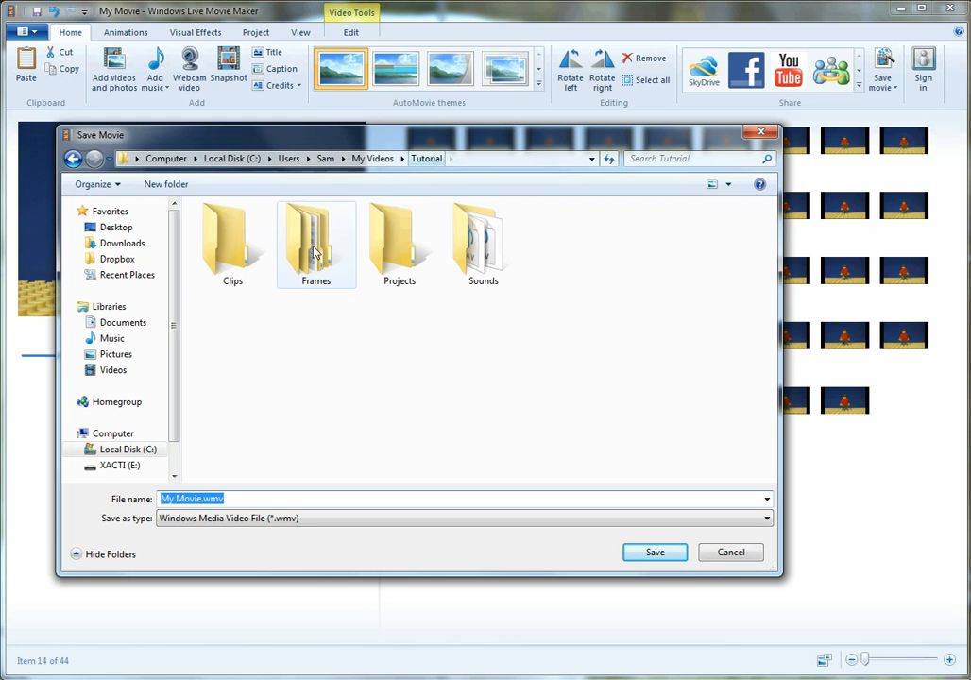
{"action": "double_click", "coordinate": [232, 248]}
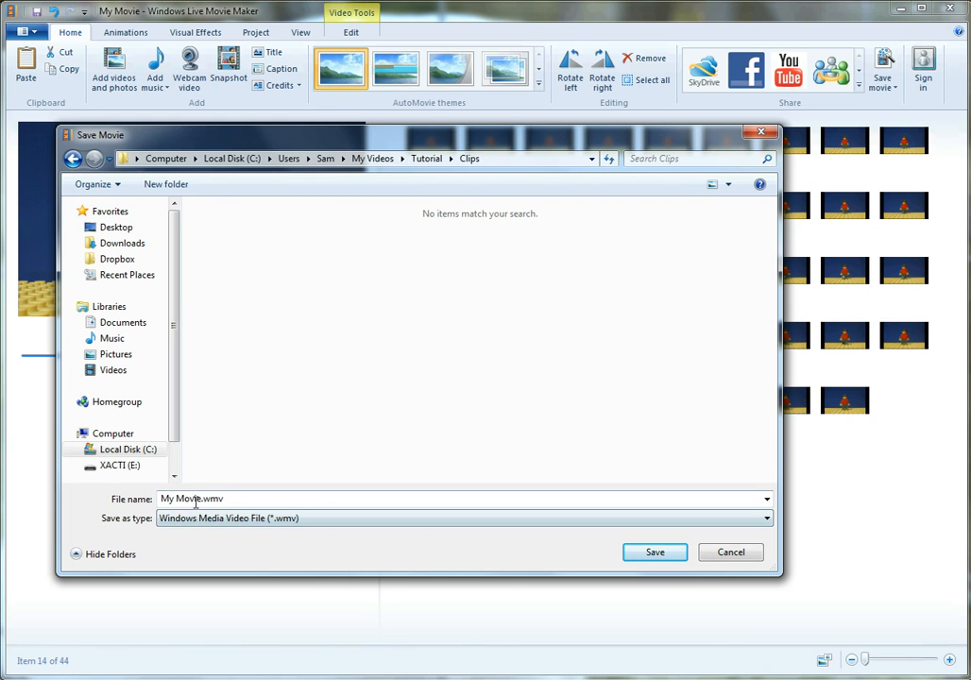
{"action": "type", "text": "1"}
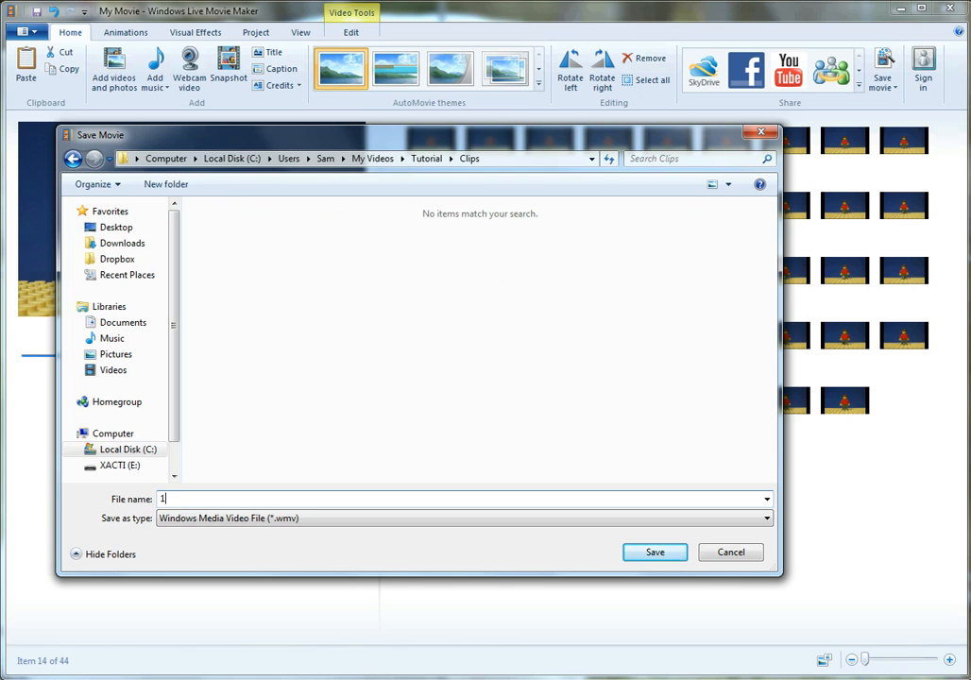
{"action": "key", "text": "Return"}
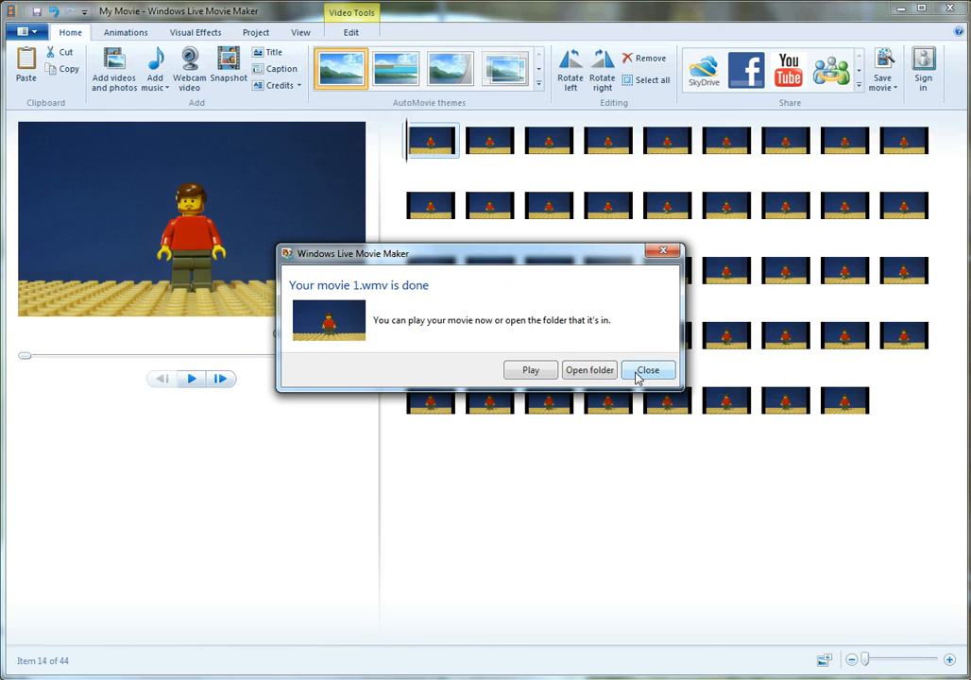
{"action": "left_click", "coordinate": [648, 370]}
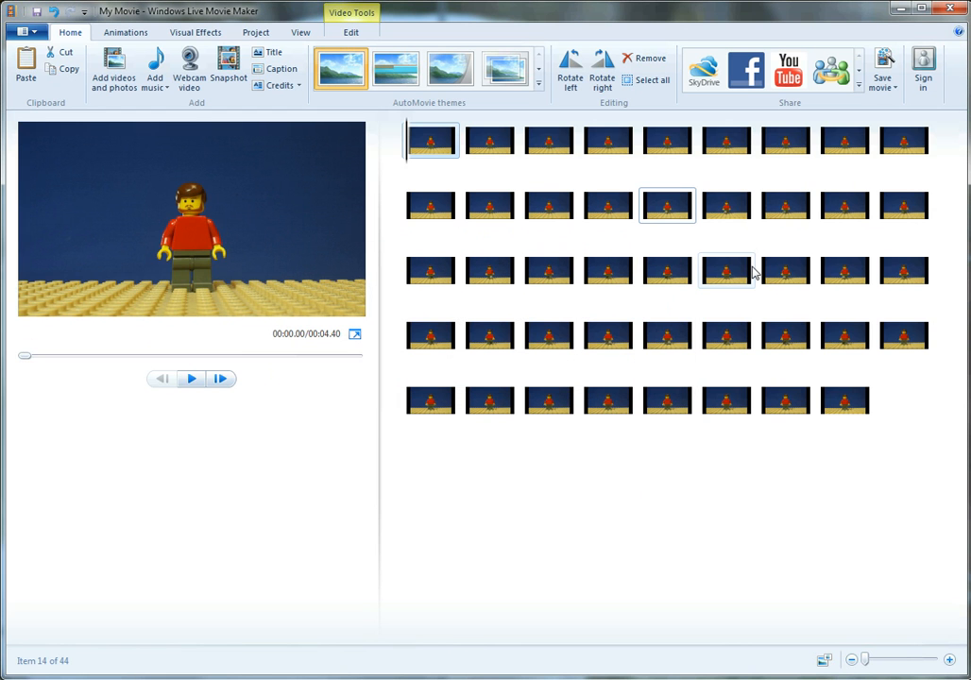
{"action": "left_click", "coordinate": [34, 30]}
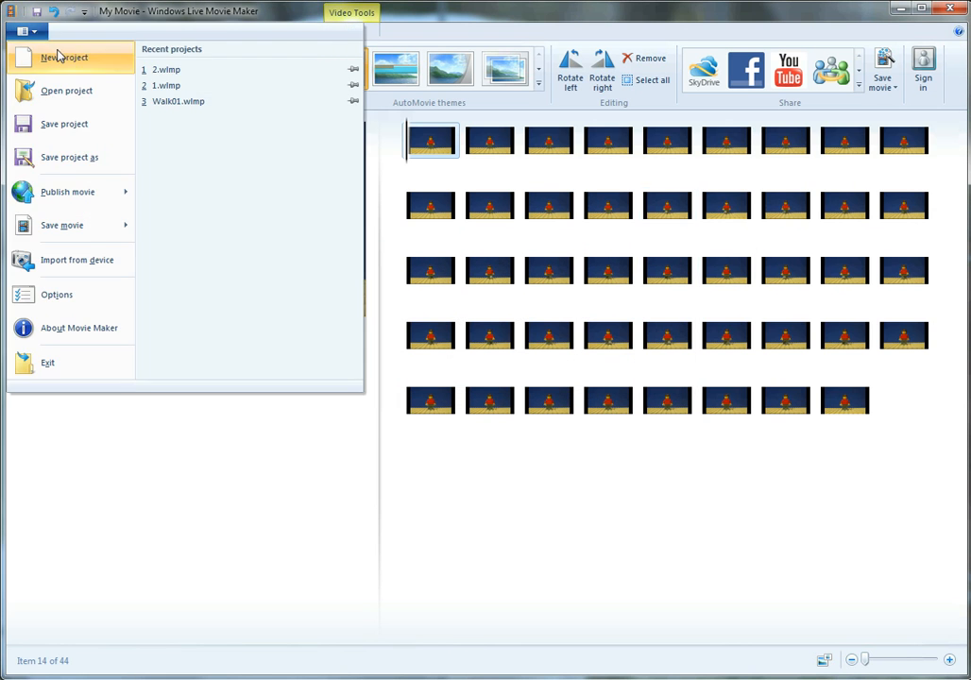
{"action": "left_click", "coordinate": [60, 59]}
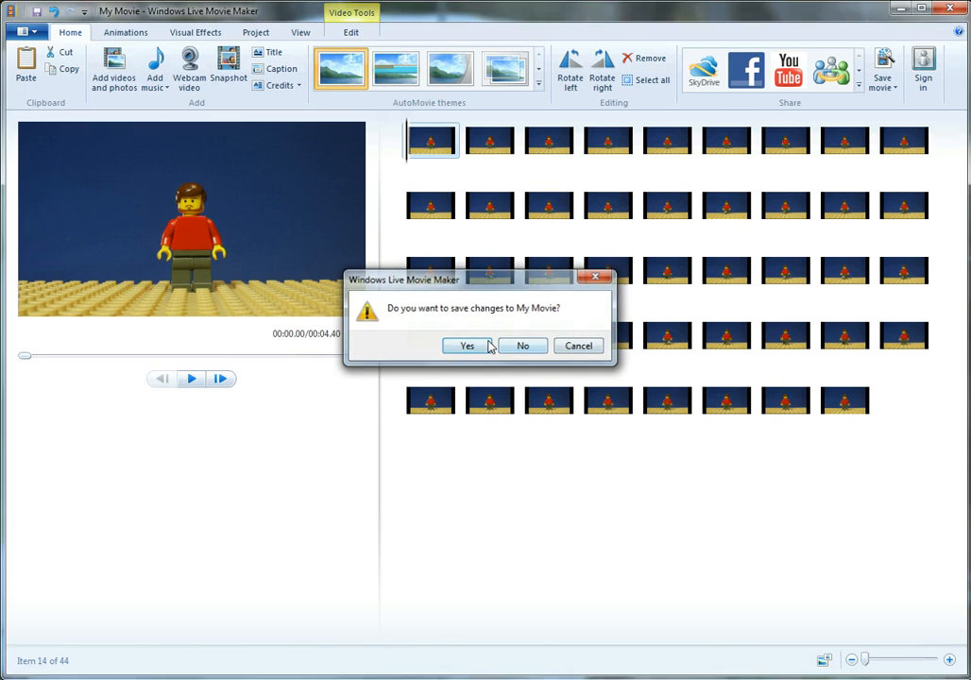
{"action": "left_click", "coordinate": [486, 345]}
{"action": "left_click", "coordinate": [680, 435]}
Start a new project without saving the changes to My Movie
{"action": "left_click", "coordinate": [25, 30]}
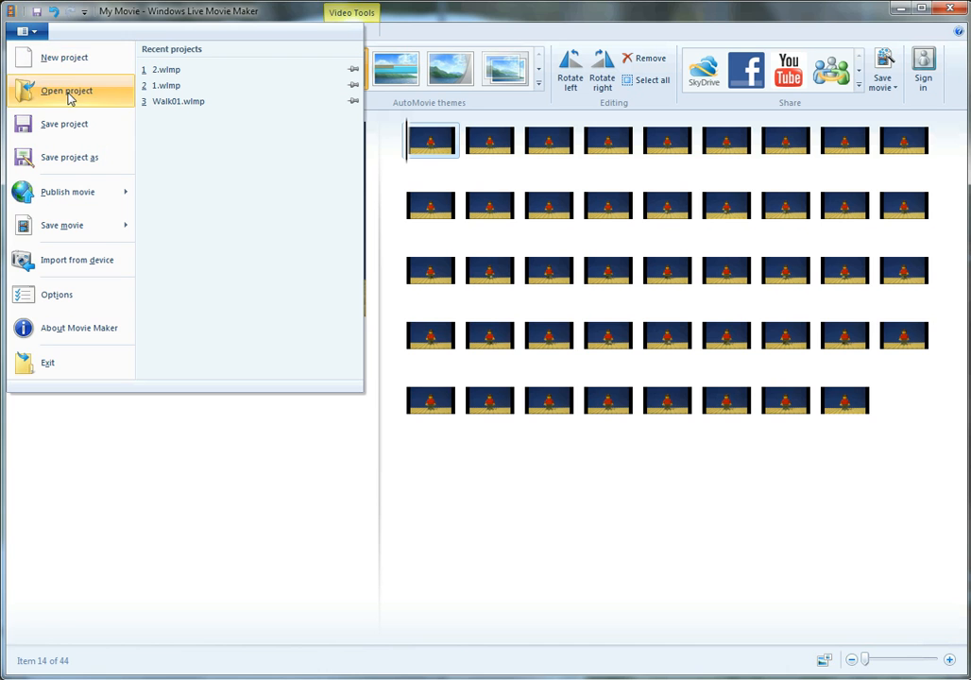
{"action": "left_click", "coordinate": [66, 62]}
{"action": "left_click", "coordinate": [524, 347]}
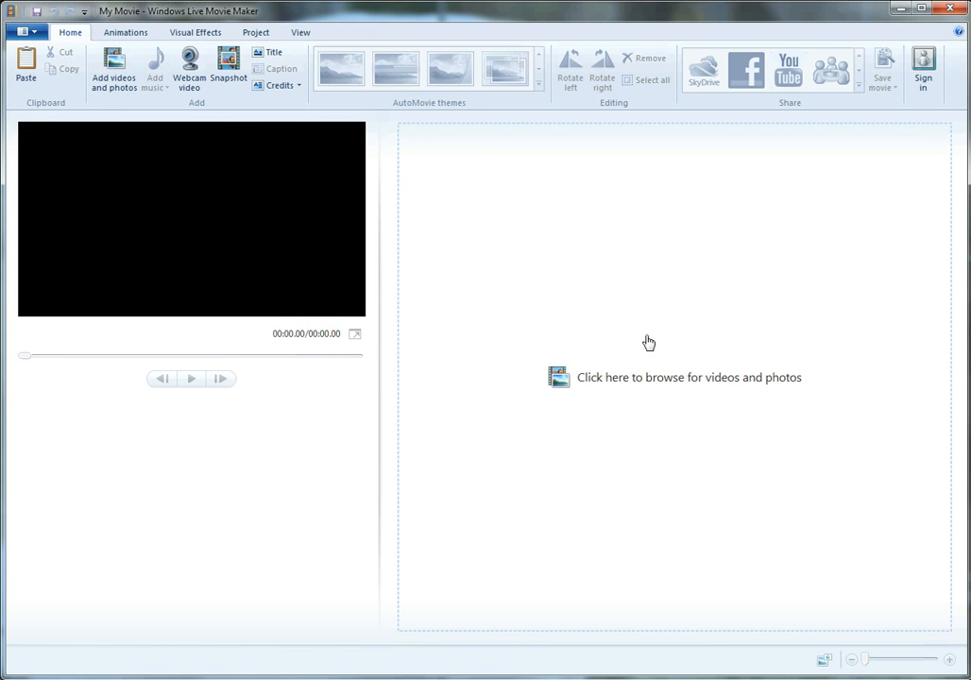
Add the exported clip 1.wmv from the Tutorial > Clips folder to the empty project and play it back
{"action": "left_click", "coordinate": [620, 371]}
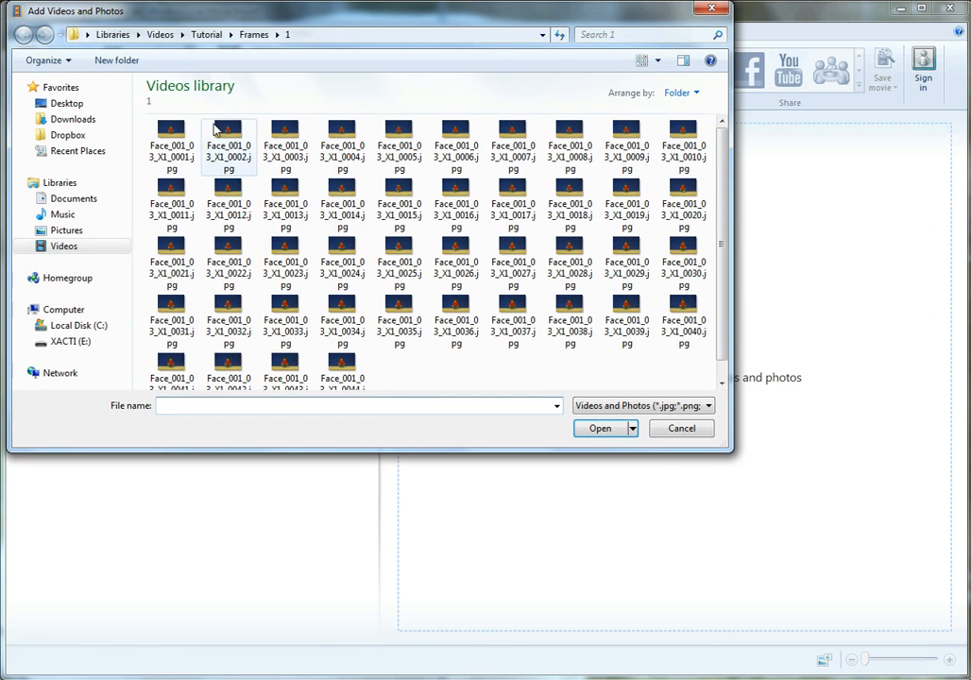
{"action": "left_click", "coordinate": [206, 34]}
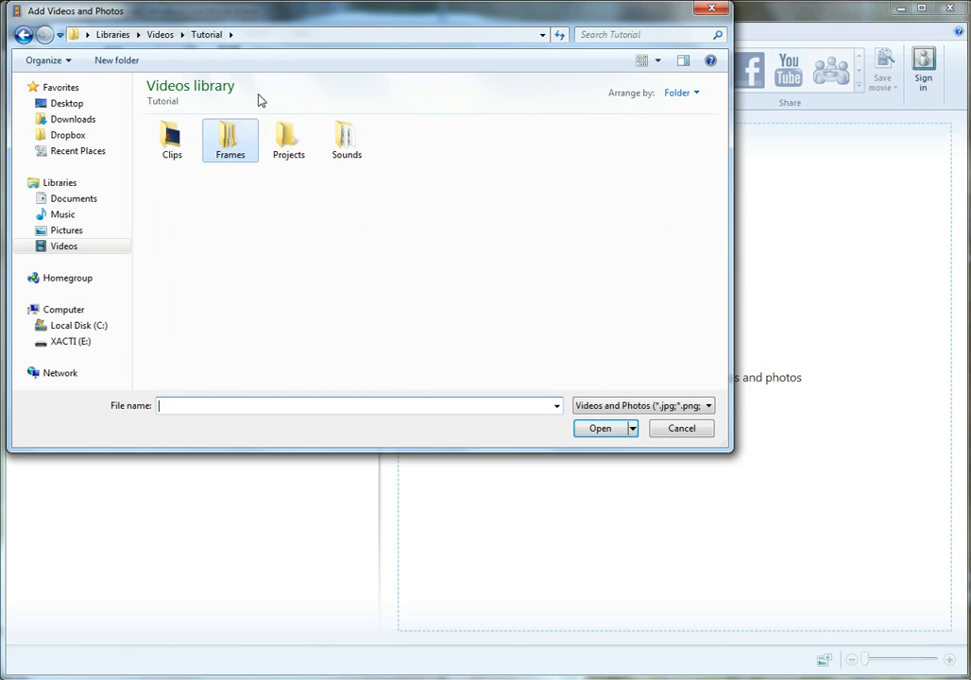
{"action": "double_click", "coordinate": [177, 144]}
{"action": "left_click", "coordinate": [163, 131]}
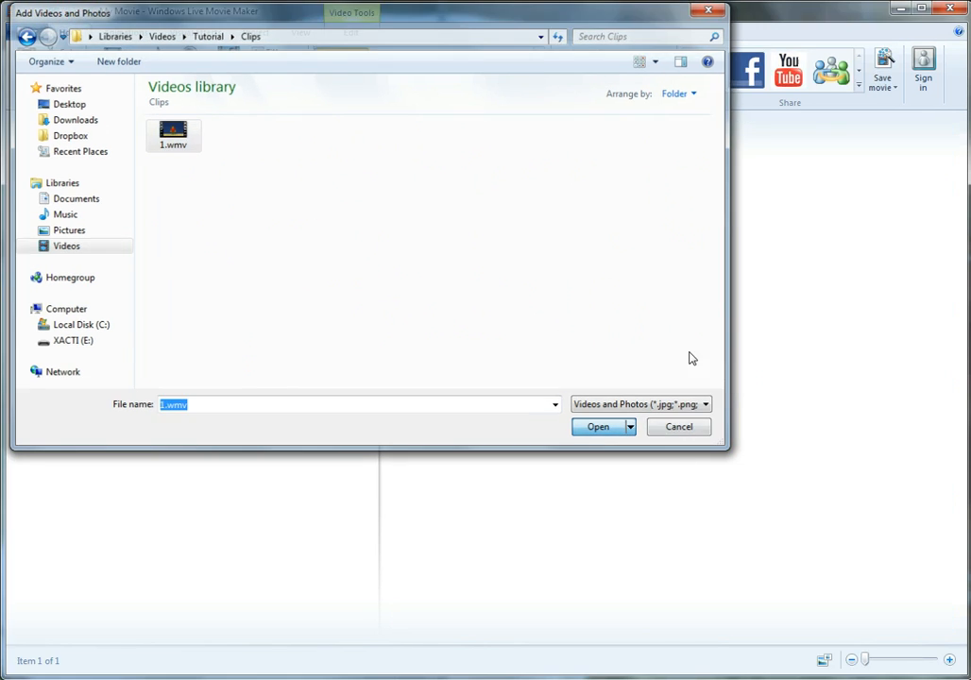
{"action": "left_click", "coordinate": [628, 425]}
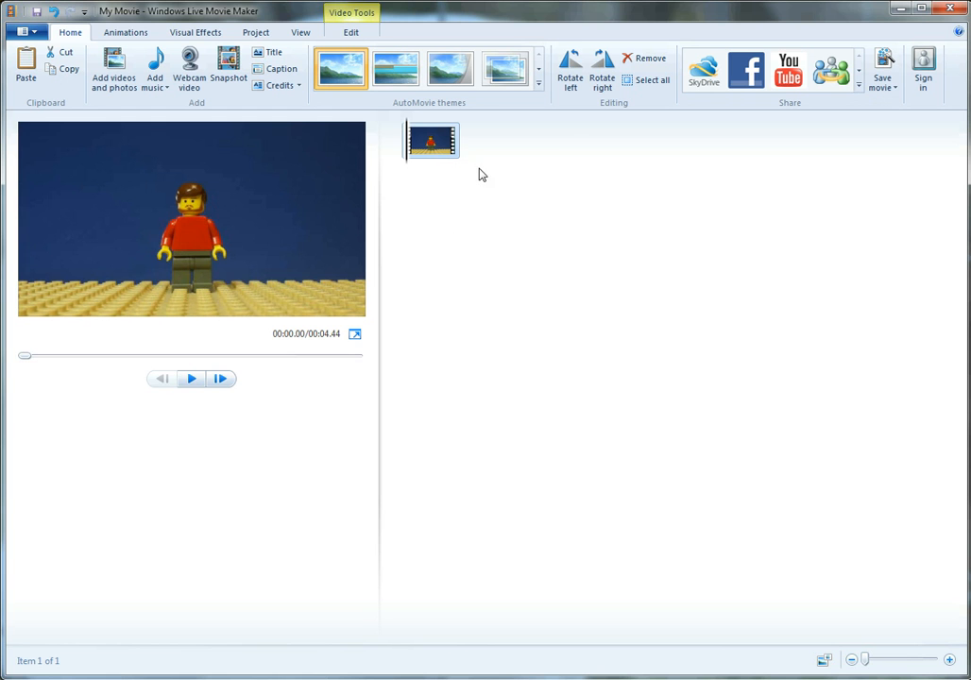
{"action": "mouse_move", "coordinate": [437, 153]}
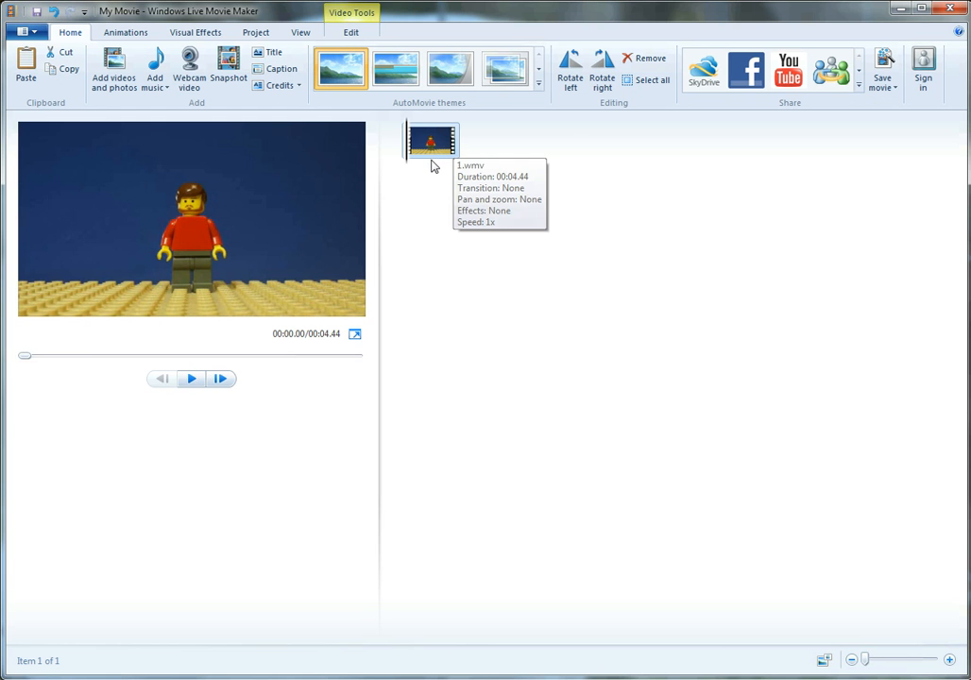
{"action": "key", "text": "space"}
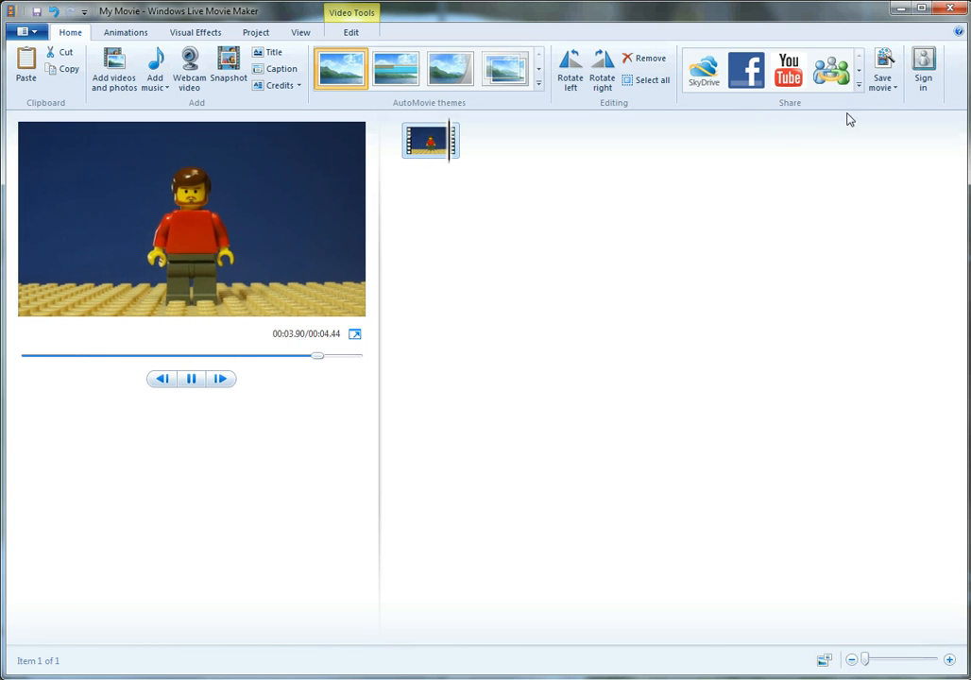
Export the movie with the 720HQ setting as a WMV file named Edit in the Tutorial folder, and dismiss the completion dialog
{"action": "left_click", "coordinate": [888, 85]}
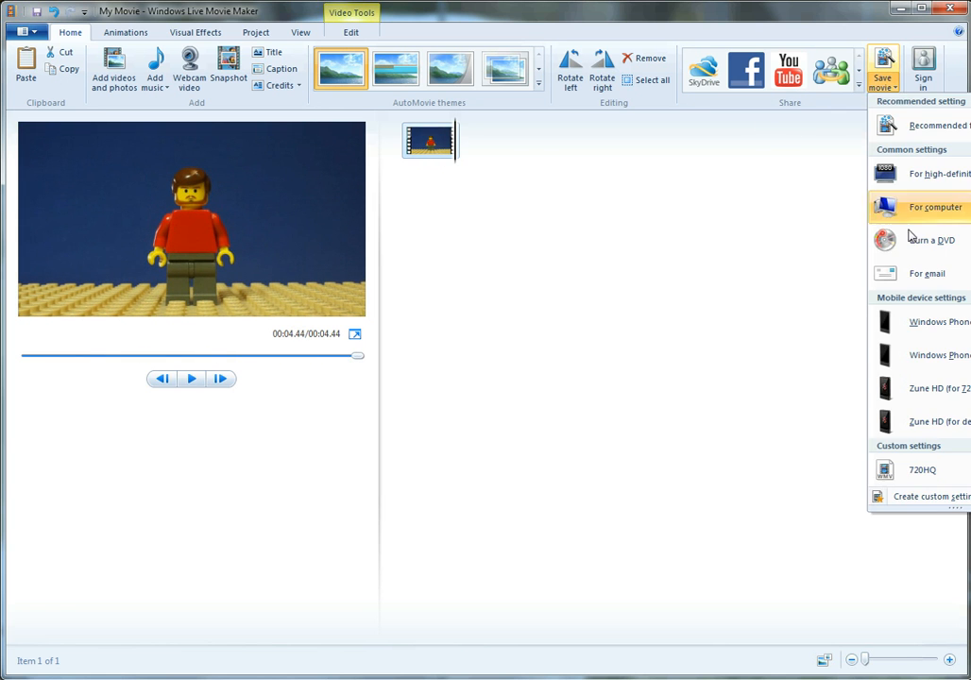
{"action": "left_click", "coordinate": [877, 469]}
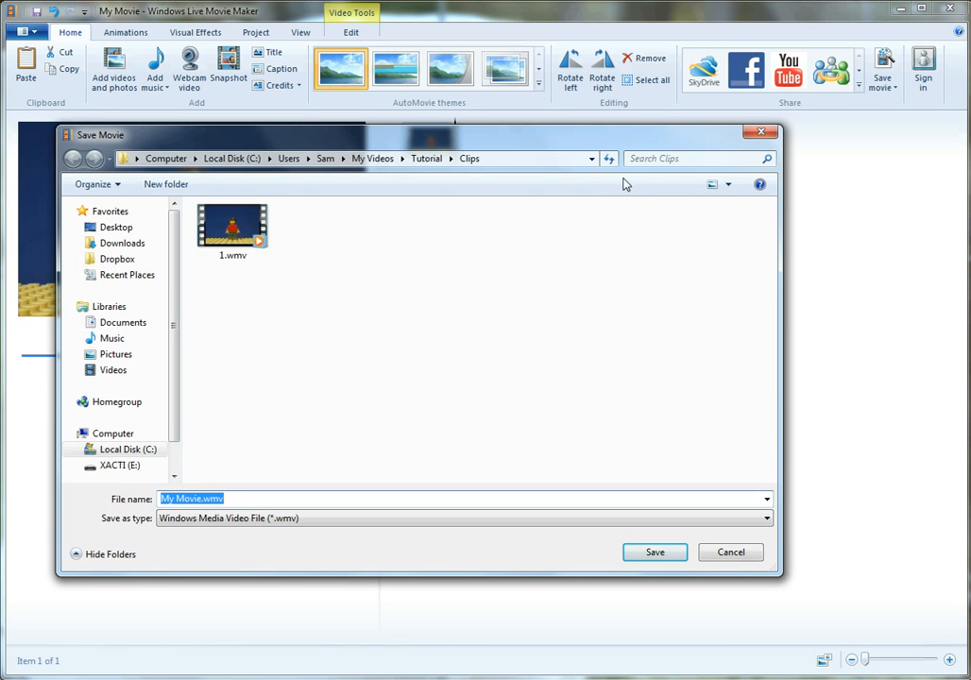
{"action": "left_click", "coordinate": [426, 159]}
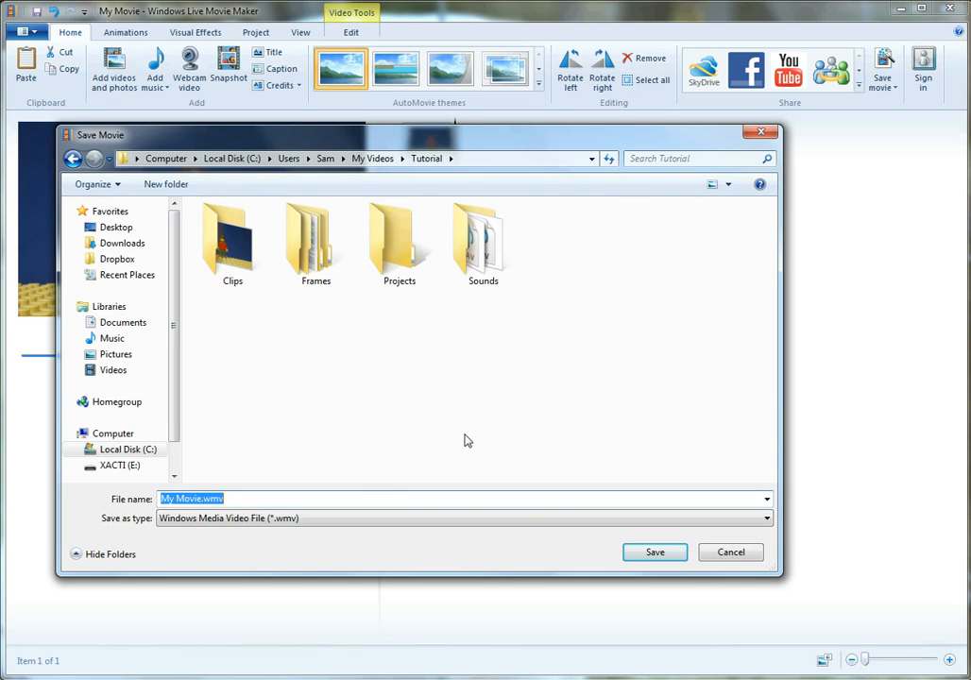
{"action": "type", "text": "Edit"}
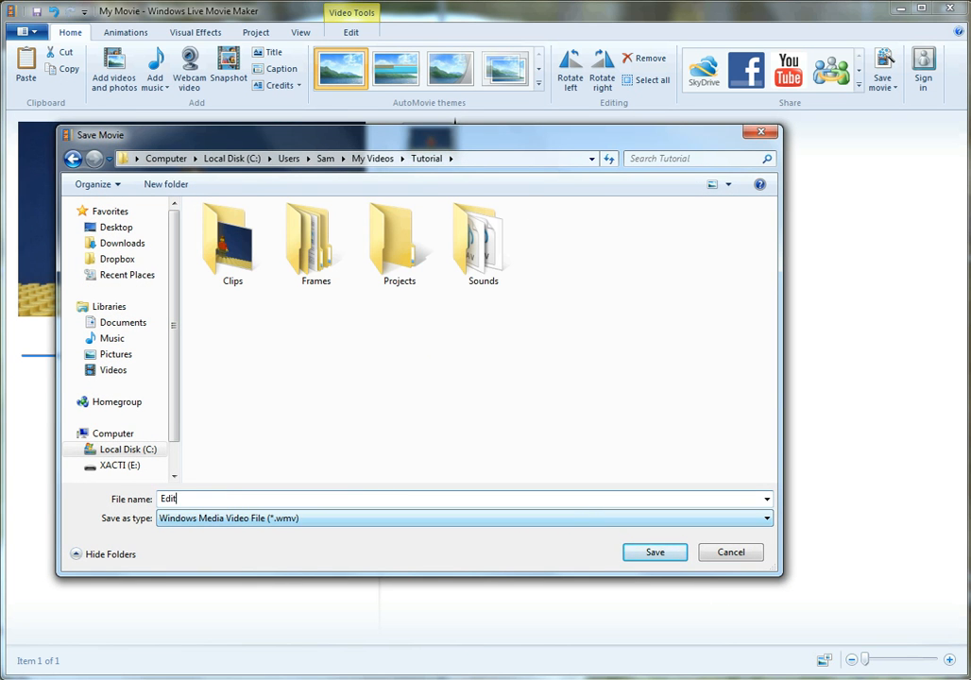
{"action": "key", "text": "Return"}
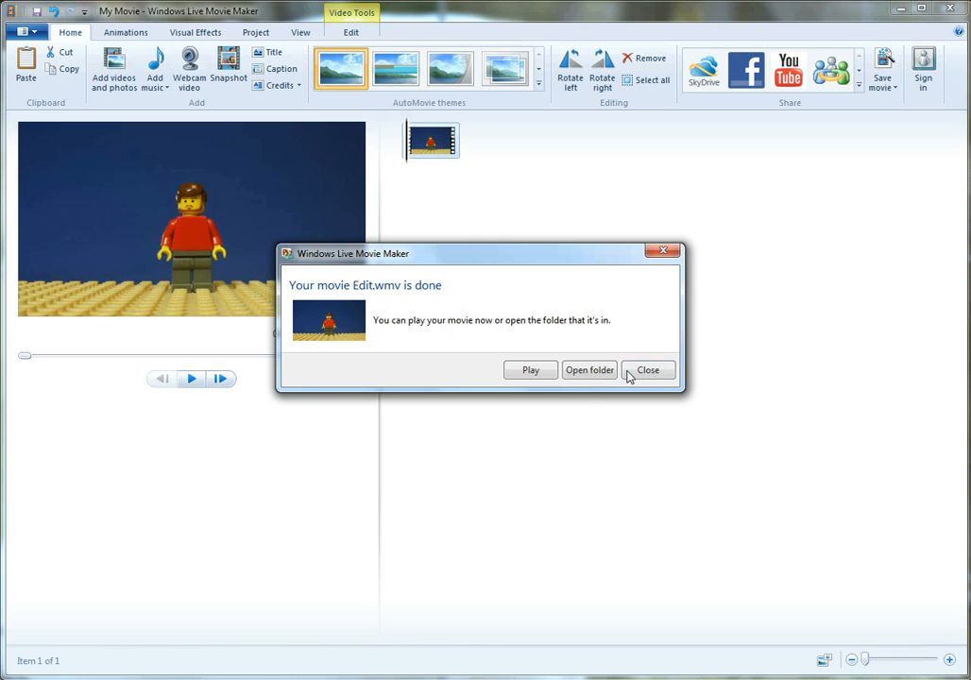
{"action": "left_click", "coordinate": [650, 376]}
Switch to ACID Xpress and open Edit.wmv from the Tutorial folder
{"action": "left_click", "coordinate": [316, 679]}
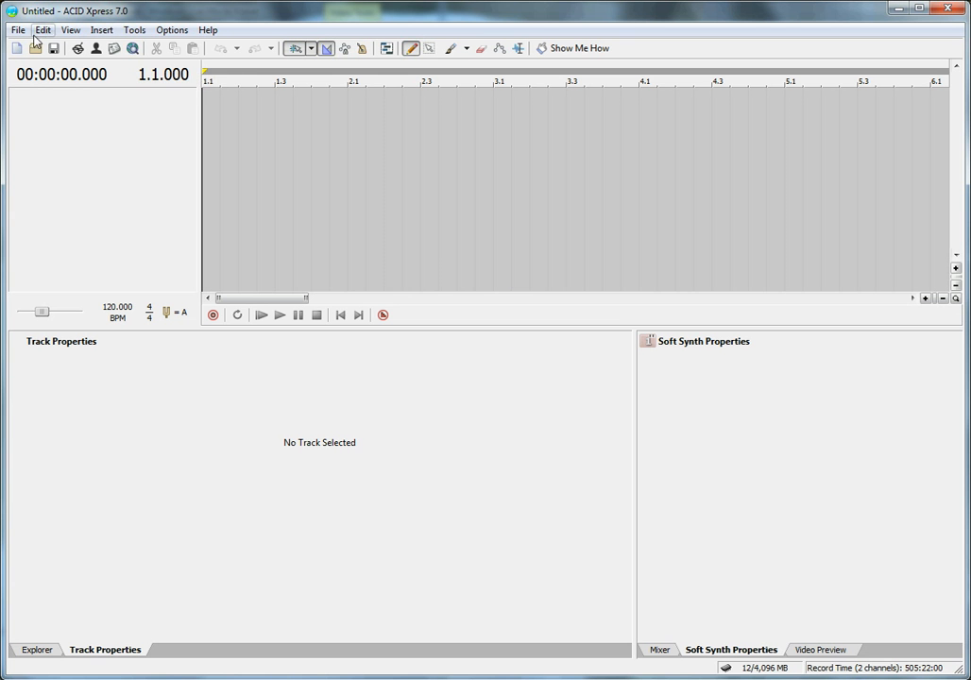
{"action": "left_click", "coordinate": [36, 48]}
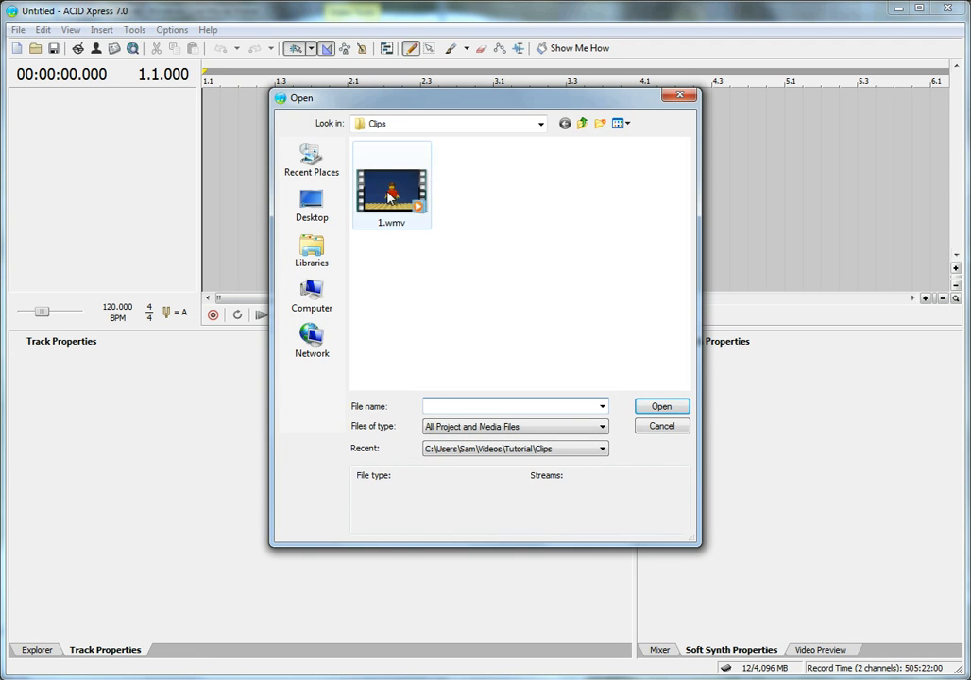
{"action": "left_click", "coordinate": [584, 124]}
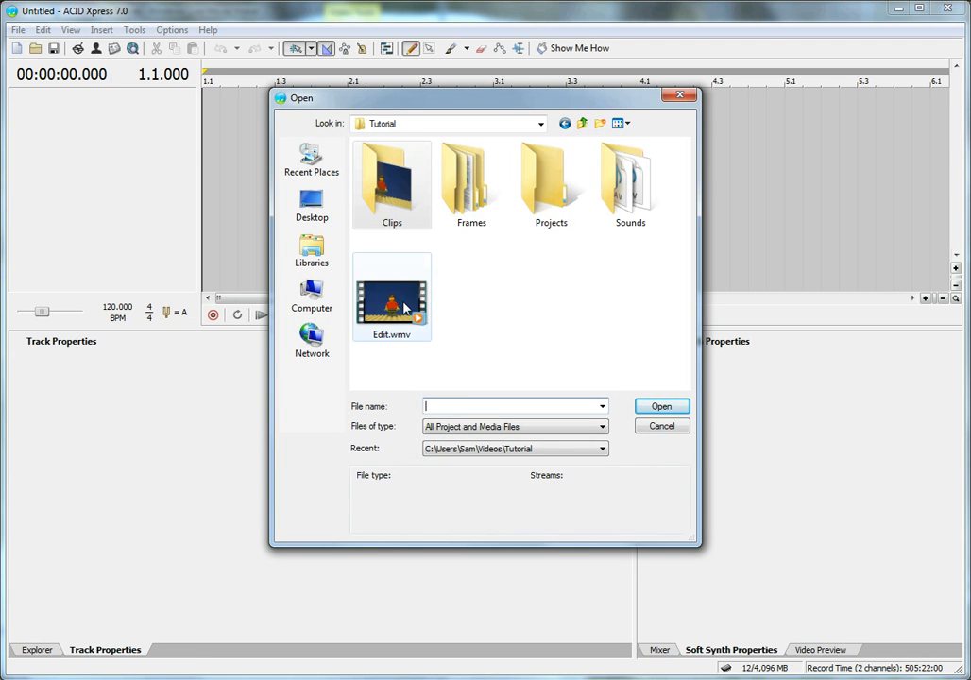
{"action": "left_click", "coordinate": [657, 407]}
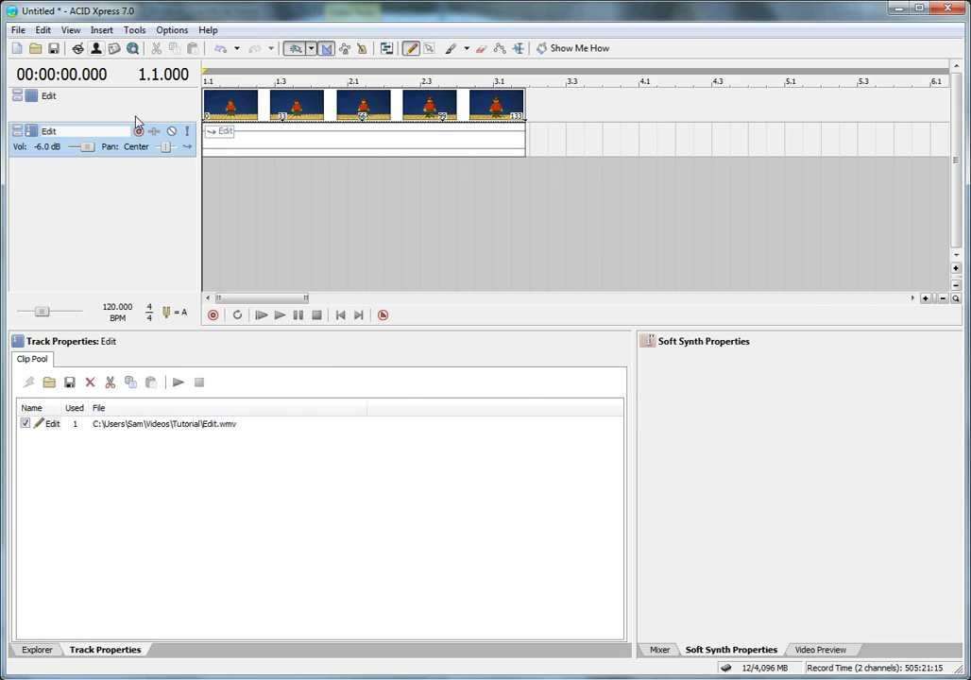
Show the Video Preview and Explorer windows
{"action": "left_click", "coordinate": [70, 29]}
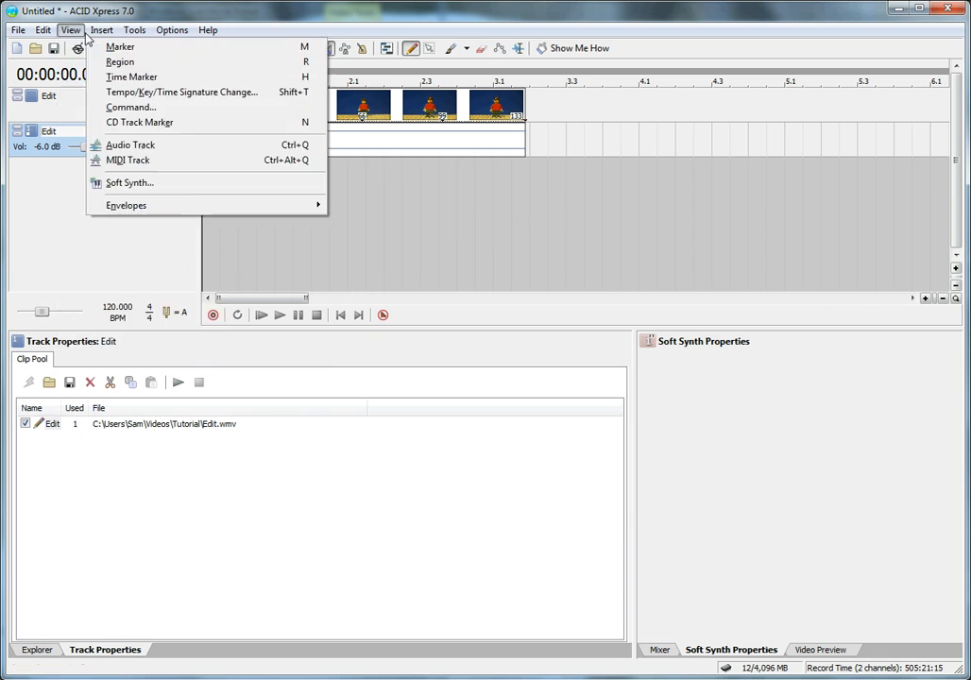
{"action": "left_click", "coordinate": [80, 145]}
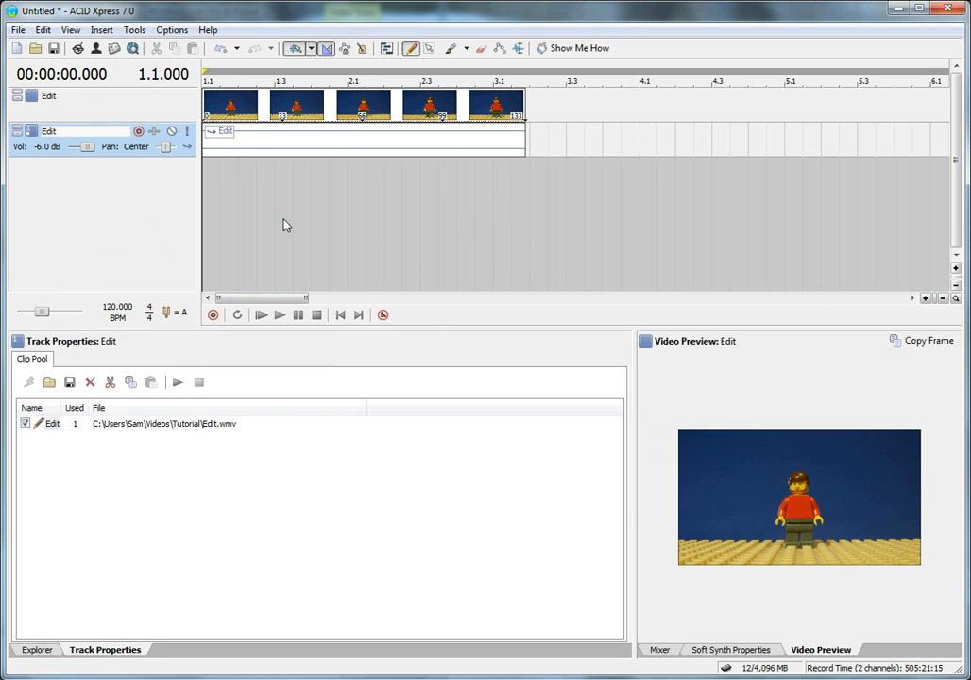
{"action": "left_click", "coordinate": [70, 30]}
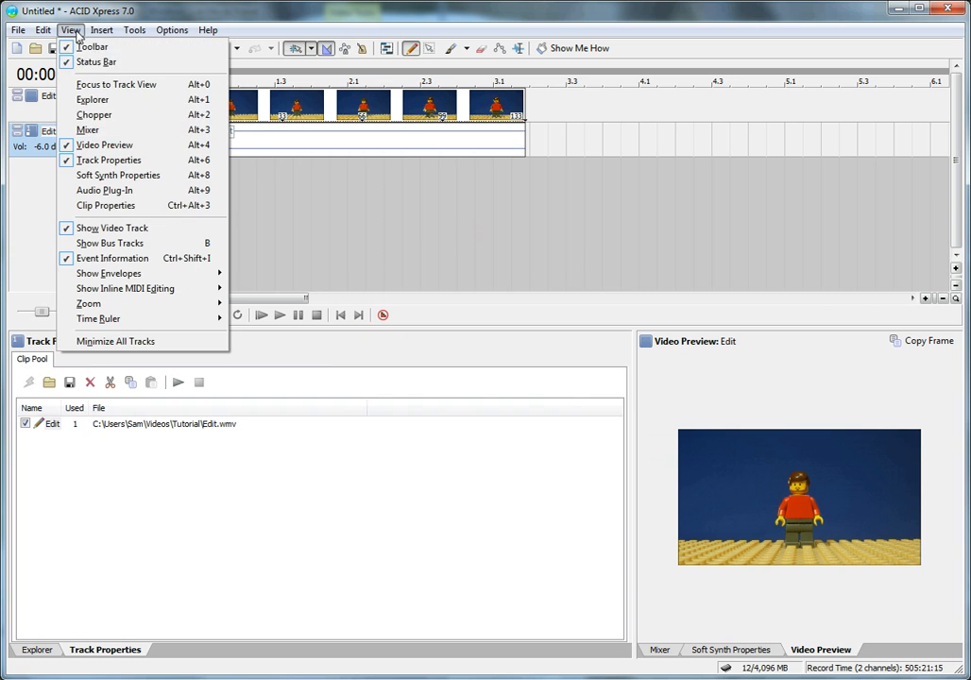
{"action": "left_click", "coordinate": [77, 99]}
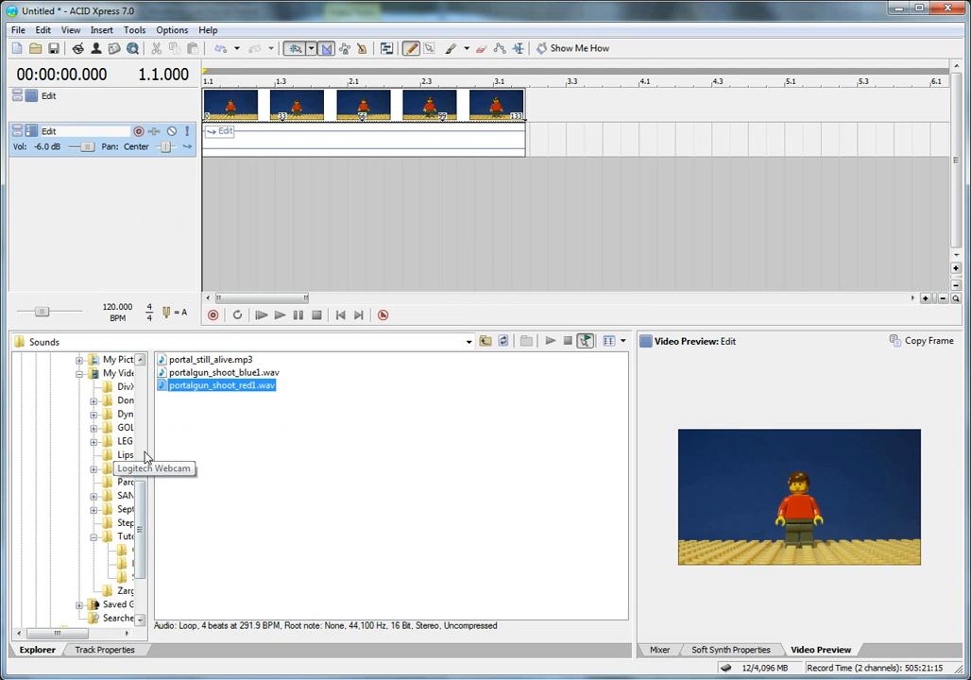
Browse to the Tutorial > Sounds folder and add portal_still_alive.mp3 as a new track at the timeline's start, dismissing the Beatmapper offer
{"action": "left_click", "coordinate": [126, 536]}
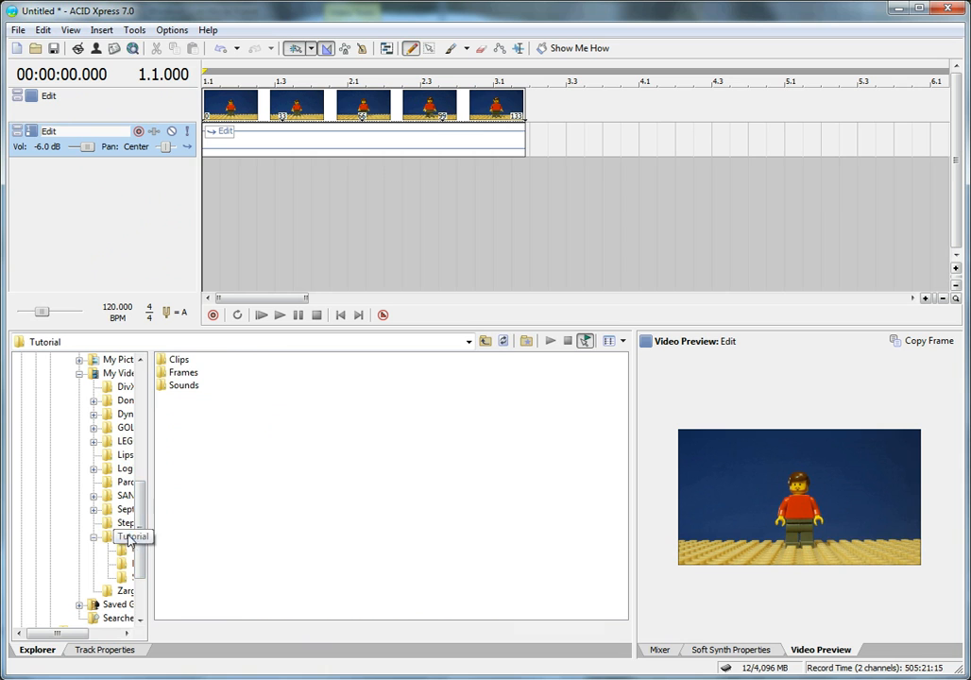
{"action": "double_click", "coordinate": [184, 386]}
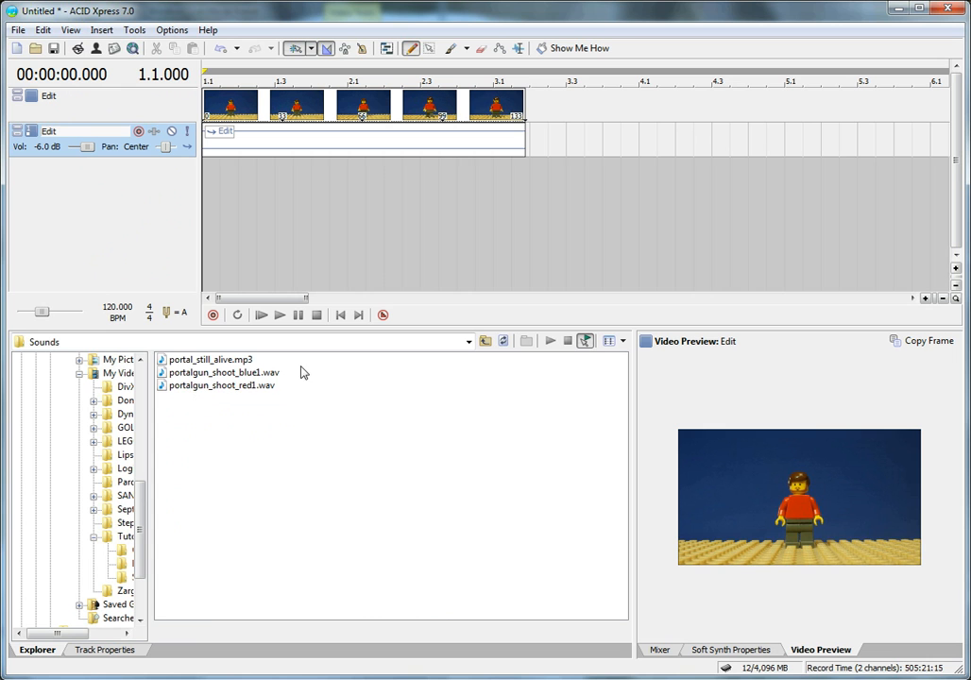
{"action": "left_click_drag", "start_coordinate": [244, 365], "coordinate": [209, 167]}
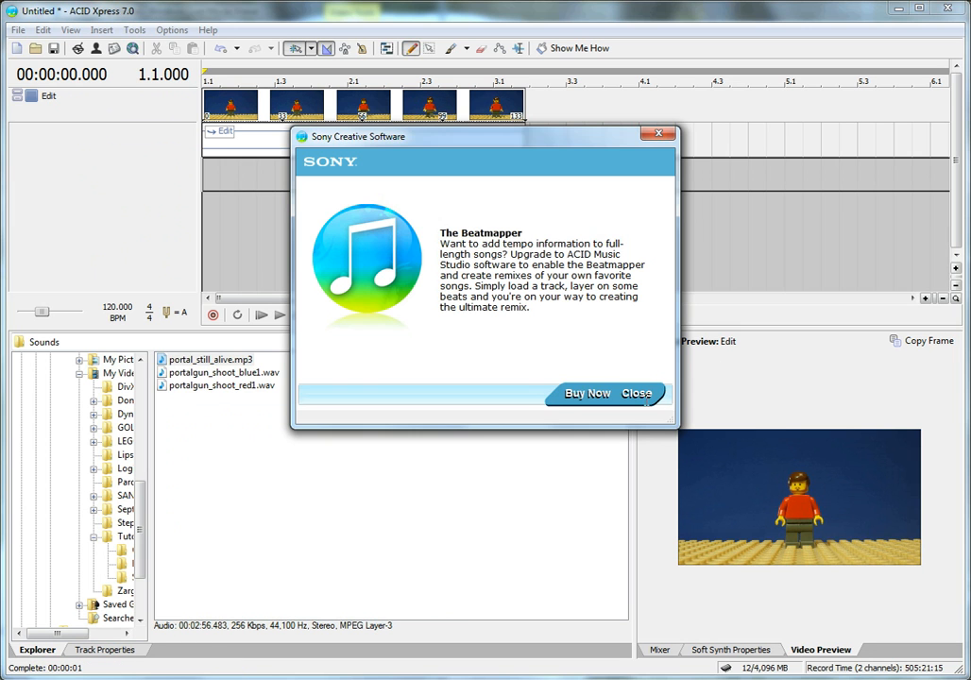
{"action": "left_click", "coordinate": [644, 396]}
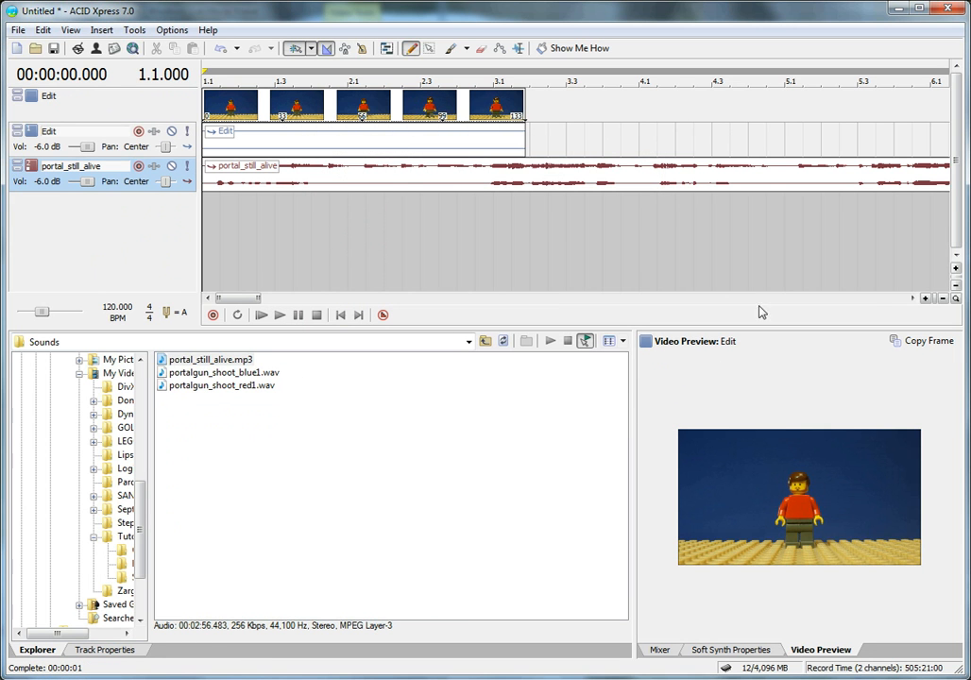
Trim the end of the portal_still_alive music event so it finishes just past the end of the video
{"action": "left_click", "coordinate": [943, 298]}
{"action": "left_click", "coordinate": [942, 299]}
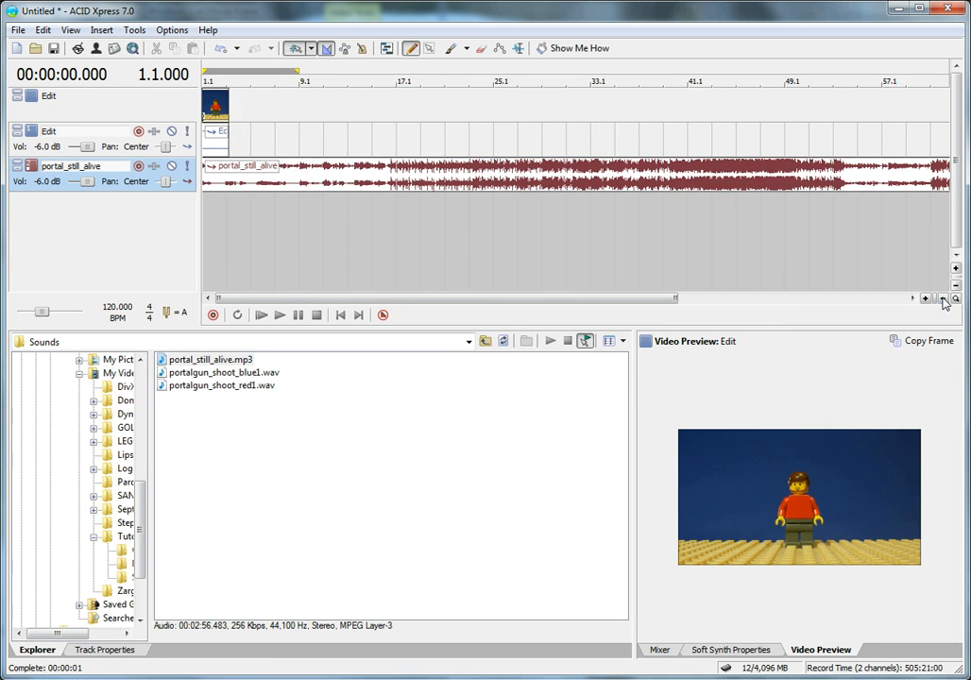
{"action": "left_click", "coordinate": [942, 299]}
{"action": "left_click_drag", "start_coordinate": [901, 173], "coordinate": [223, 139]}
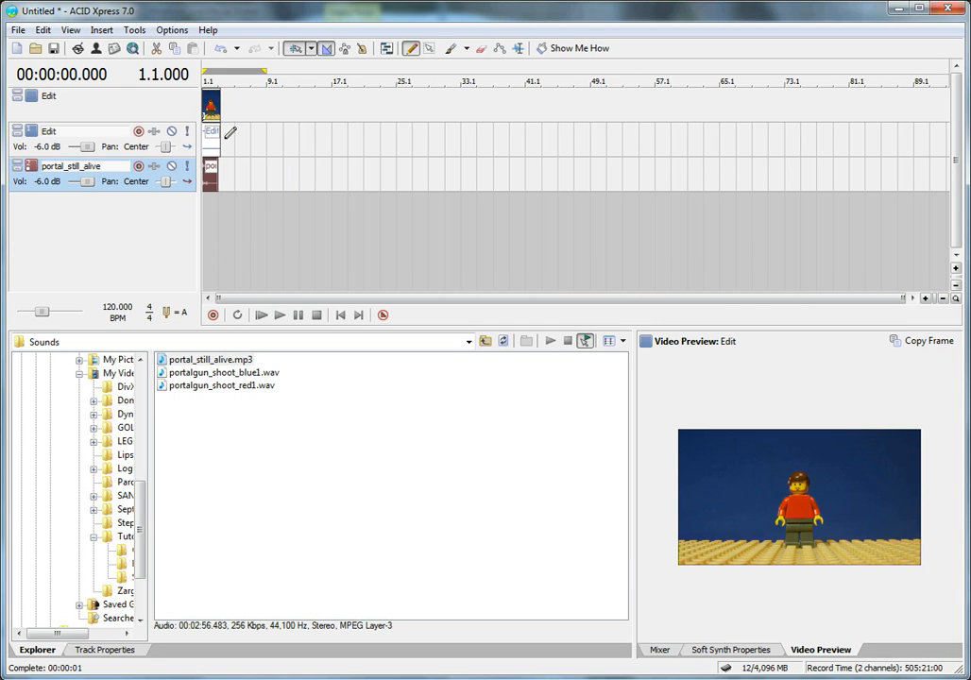
{"action": "left_click", "coordinate": [926, 299]}
{"action": "left_click", "coordinate": [926, 299]}
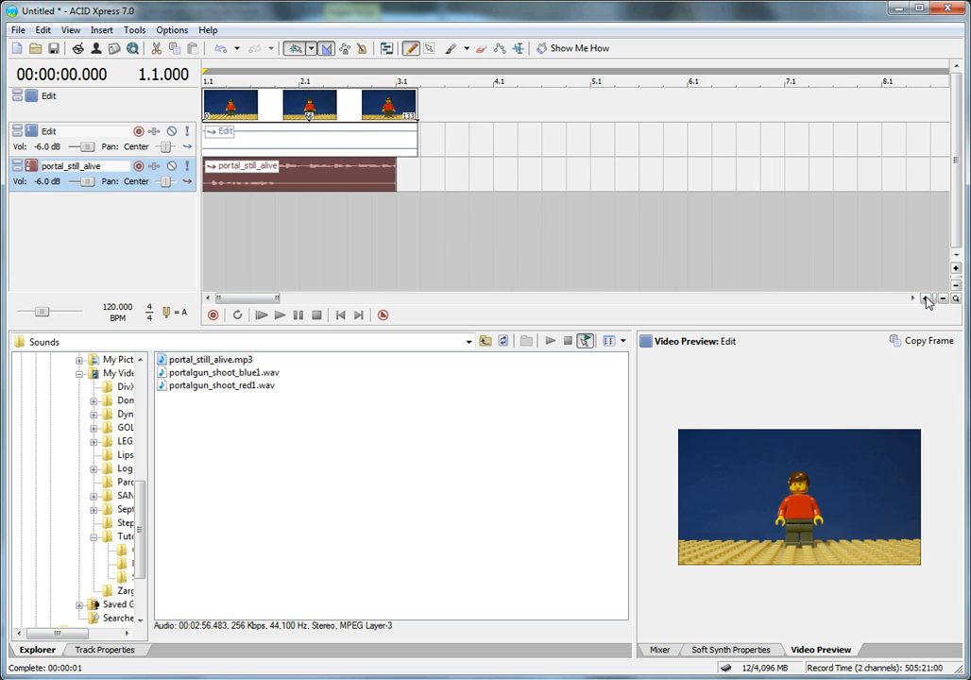
{"action": "left_click", "coordinate": [926, 299]}
{"action": "left_click", "coordinate": [925, 298]}
{"action": "left_click", "coordinate": [942, 299]}
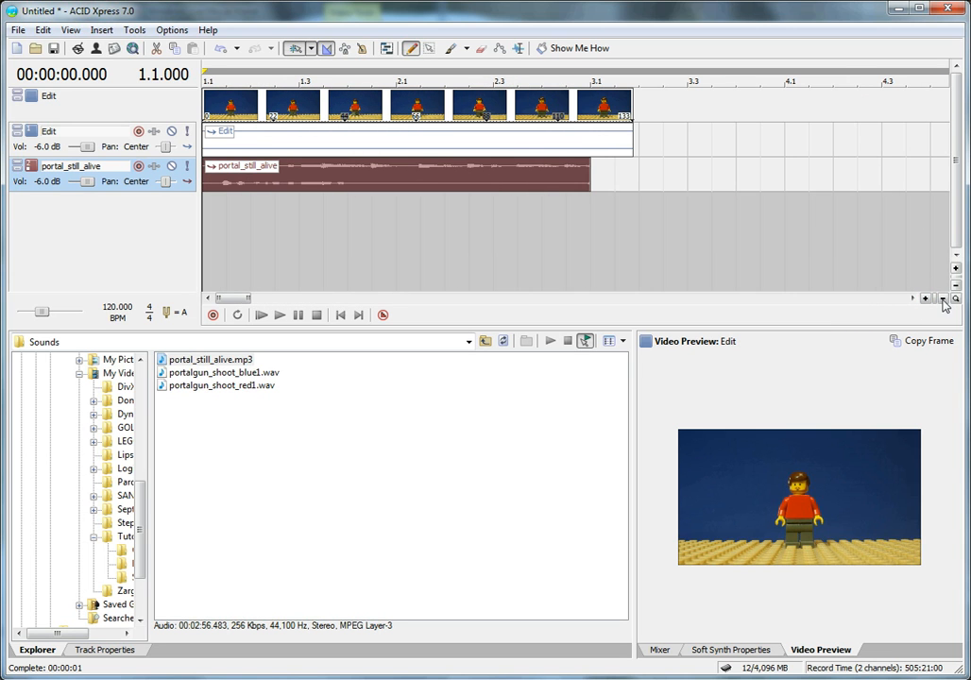
{"action": "left_click_drag", "start_coordinate": [590, 175], "coordinate": [637, 176]}
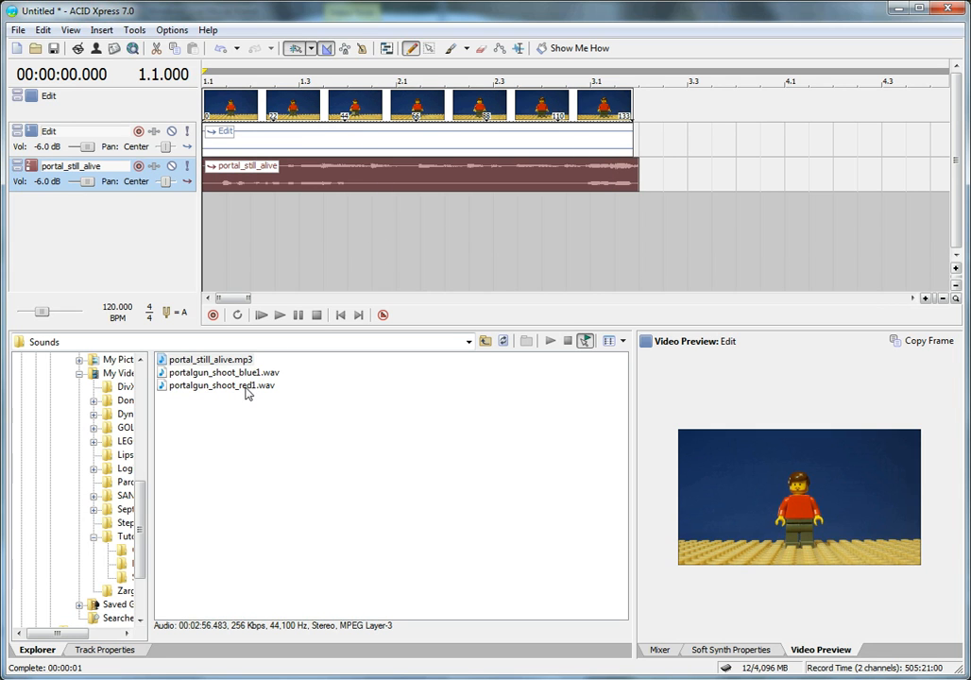
Place portalgun_shoot_blue1.wav twice on a new track, at about 1.2 and shortly after 1.3, and portalgun_shoot_red1.wav on another track shortly after 2.3
{"action": "left_click_drag", "start_coordinate": [236, 376], "coordinate": [255, 213]}
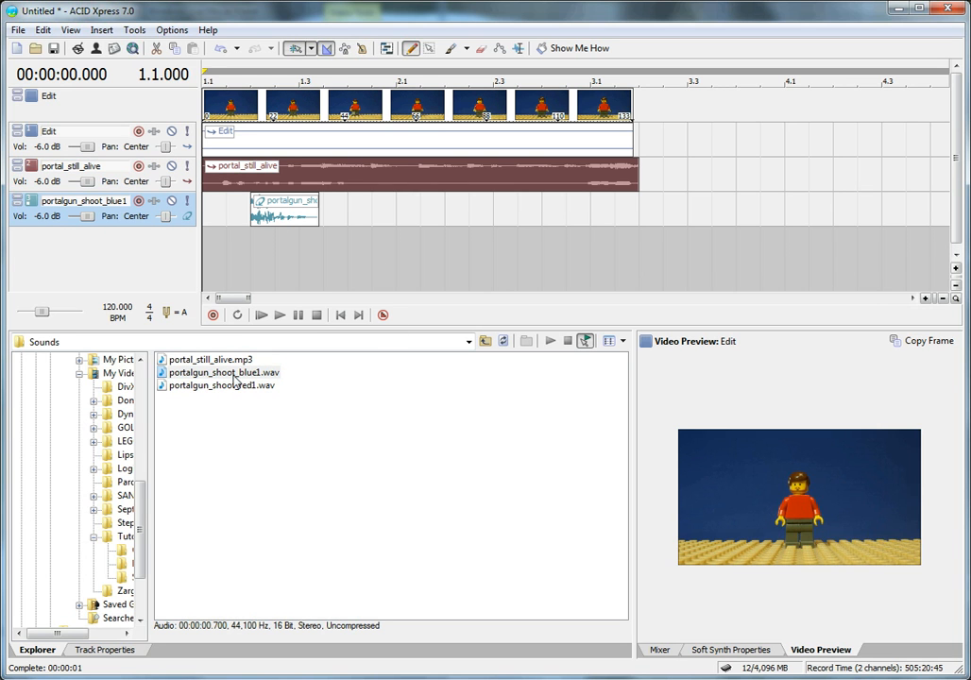
{"action": "left_click_drag", "start_coordinate": [227, 388], "coordinate": [518, 255]}
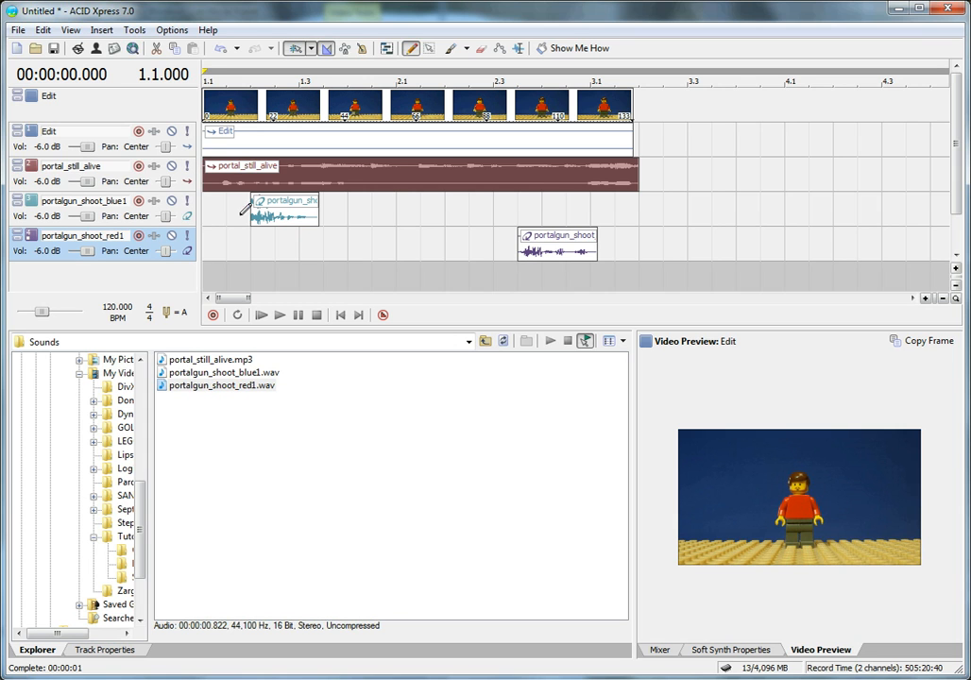
{"action": "left_click_drag", "start_coordinate": [208, 376], "coordinate": [328, 216]}
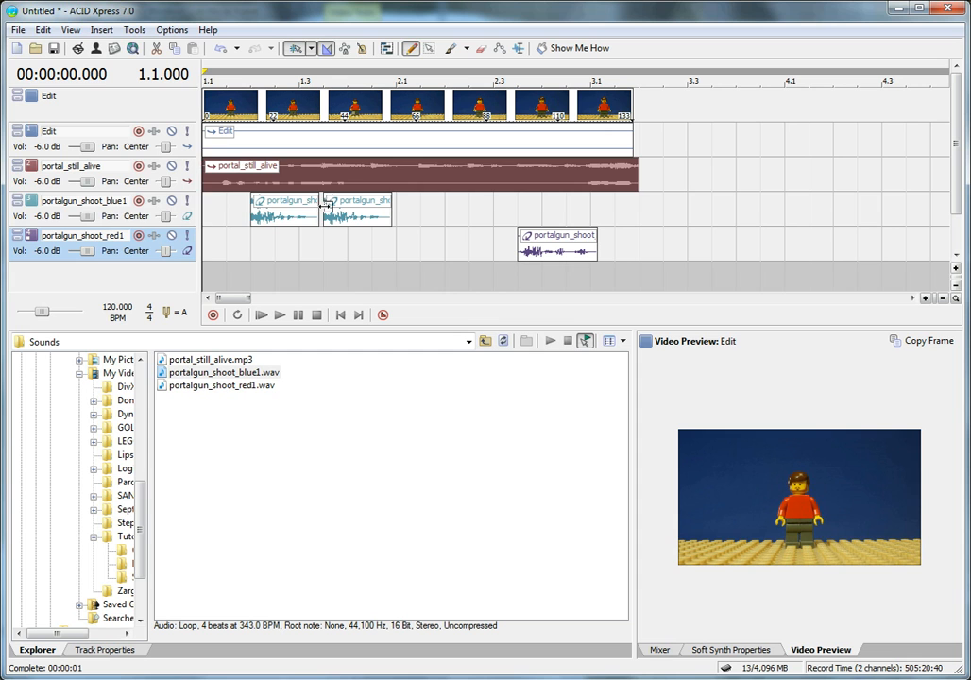
{"action": "left_click", "coordinate": [274, 220]}
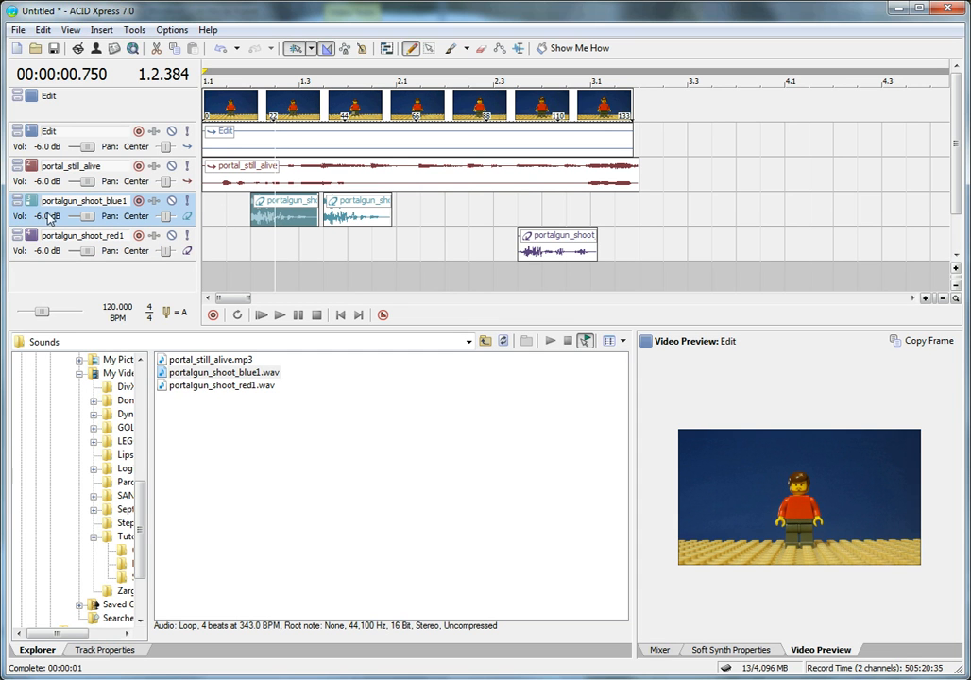
{"action": "mouse_move", "coordinate": [93, 220]}
{"action": "left_mouse_down"}
{"action": "mouse_move", "coordinate": [77, 221]}
{"action": "mouse_move", "coordinate": [89, 222]}
{"action": "left_mouse_up"}
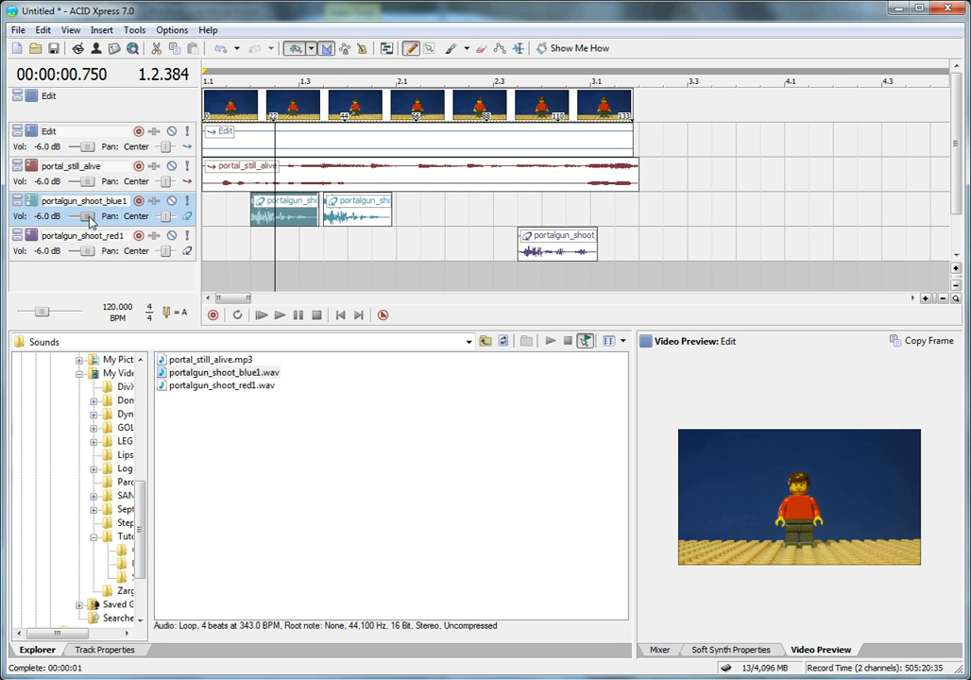
{"action": "right_click", "coordinate": [269, 219]}
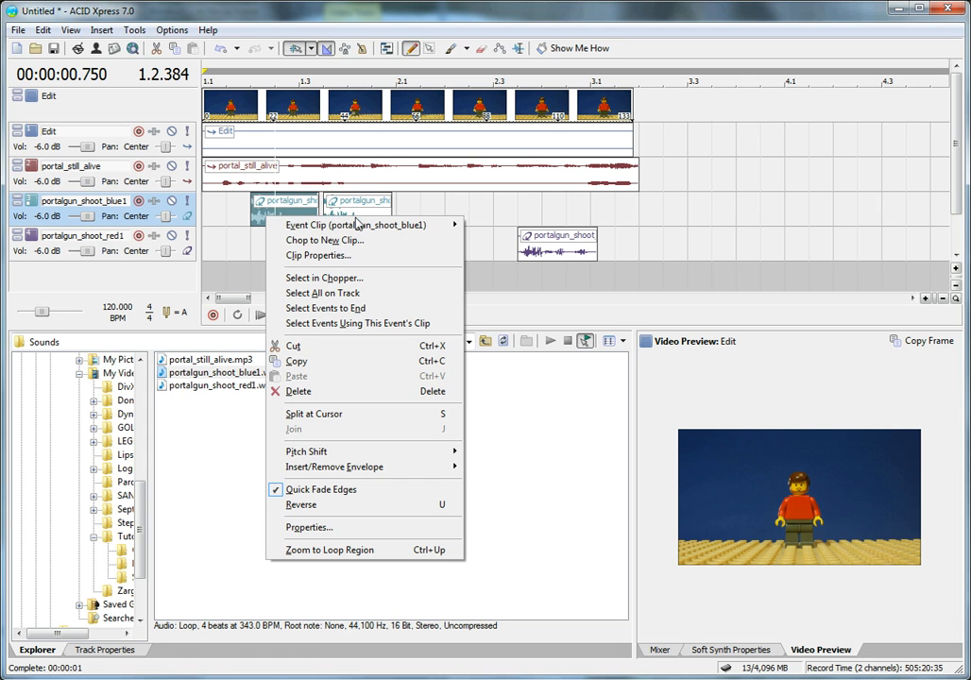
{"action": "left_click", "coordinate": [266, 214]}
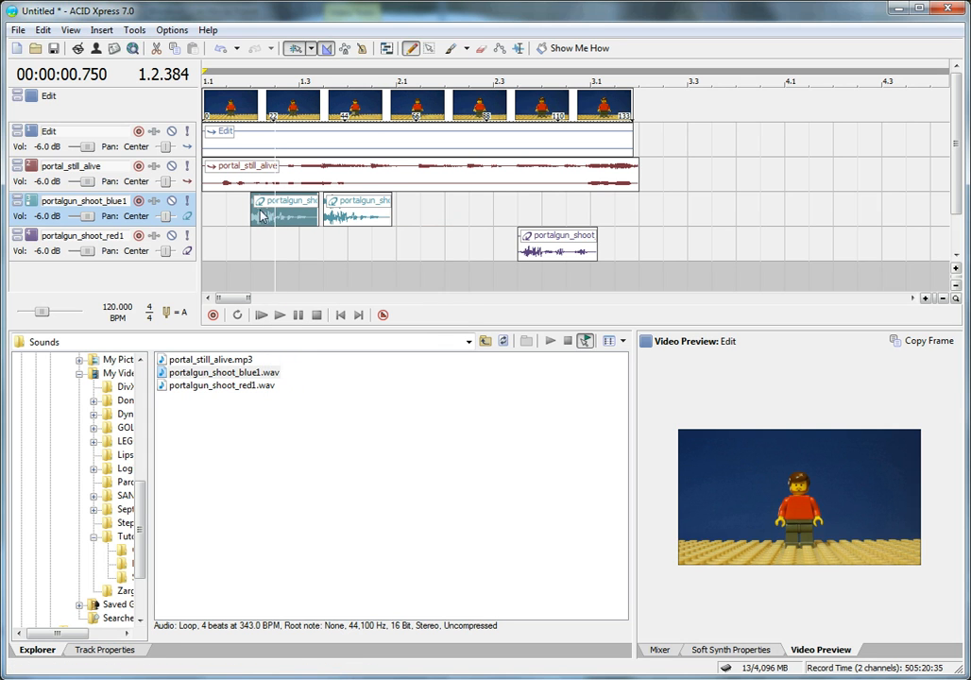
{"action": "right_click", "coordinate": [265, 212]}
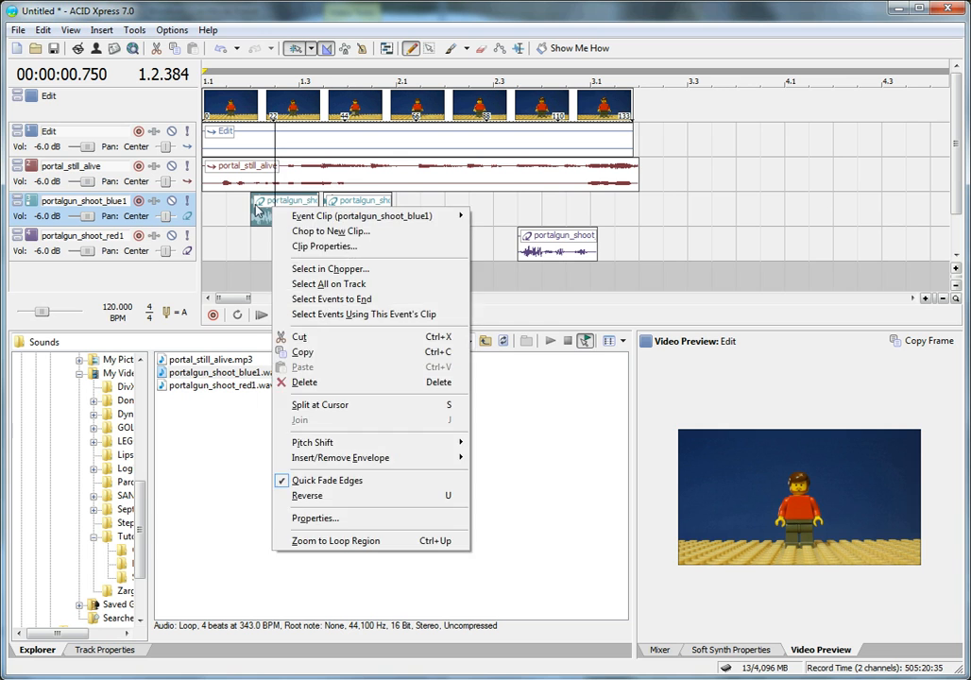
Set the loop region to span from the start of the timeline to the end of the portal_still_alive event
{"action": "double_click", "coordinate": [265, 212]}
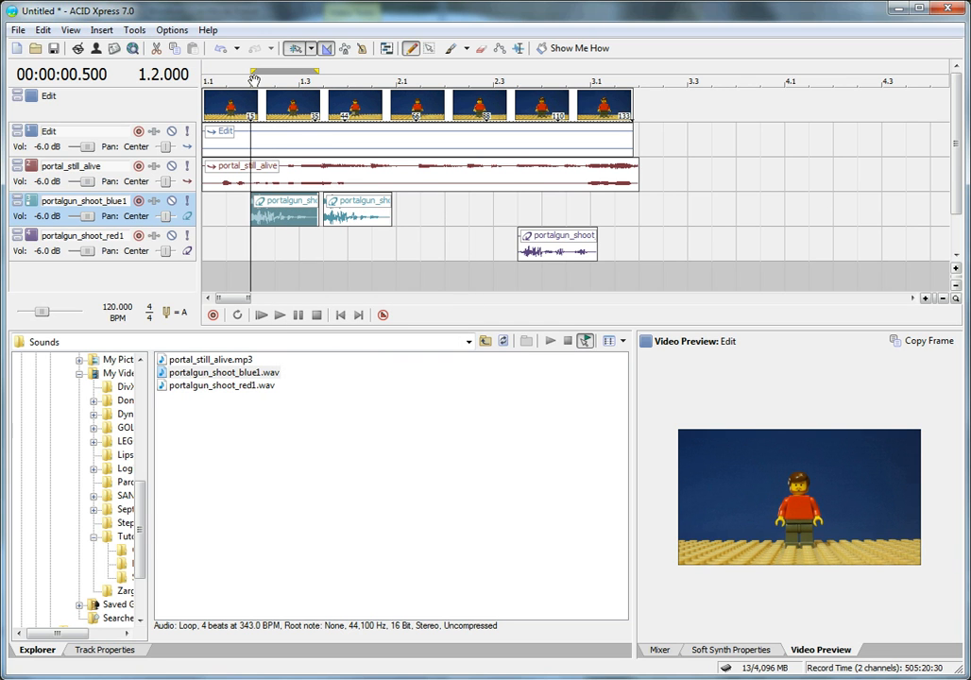
{"action": "left_click_drag", "start_coordinate": [252, 72], "coordinate": [187, 72]}
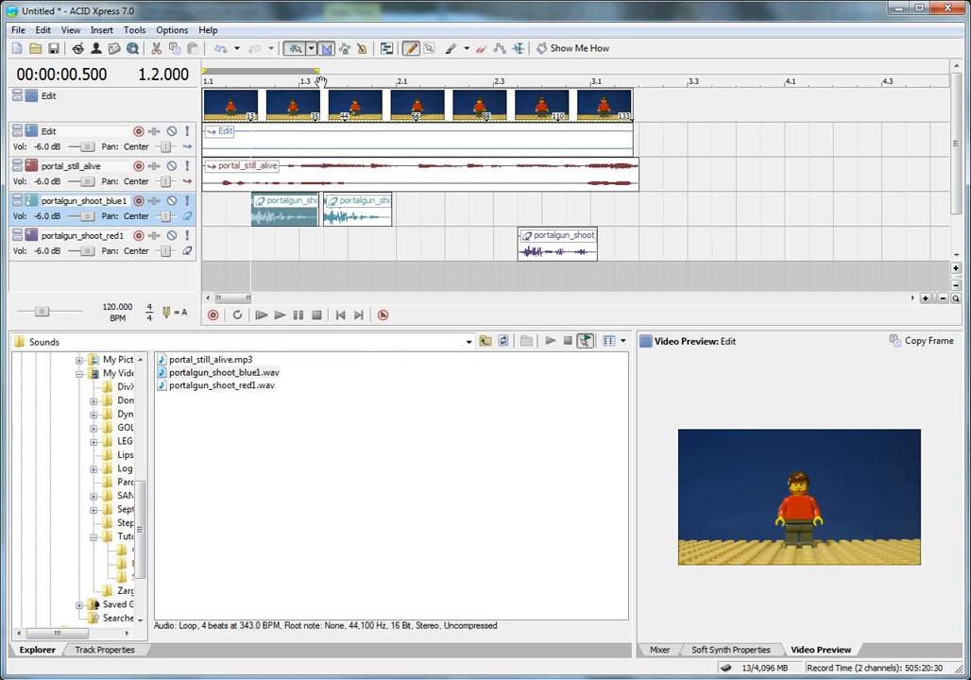
{"action": "left_click_drag", "start_coordinate": [318, 71], "coordinate": [636, 71]}
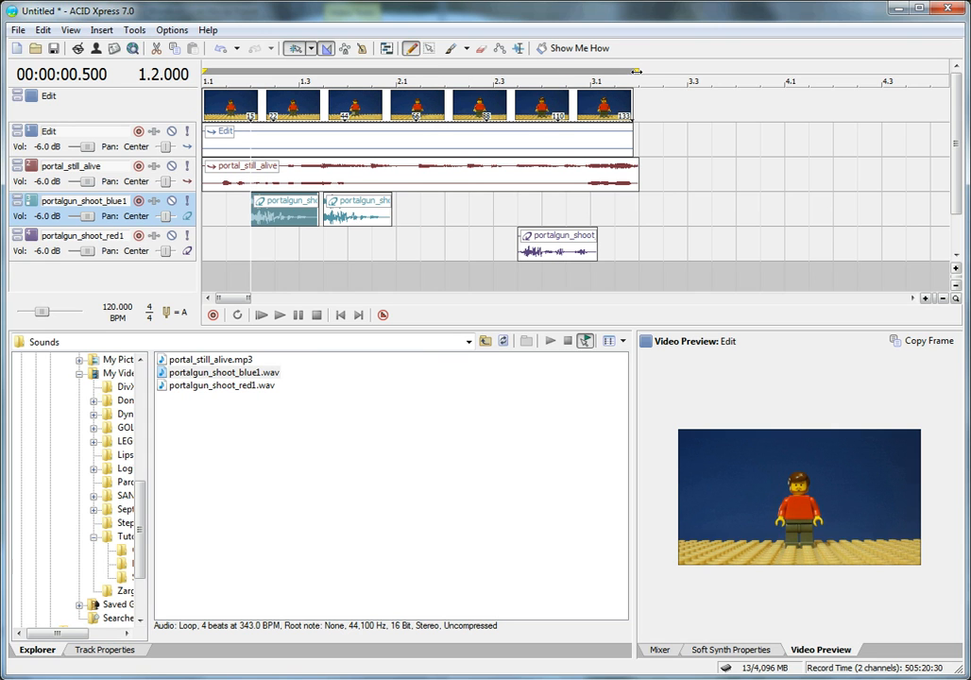
Play the project from the start, and move the second portalgun_shoot_blue1 event to 2.1
{"action": "left_click", "coordinate": [226, 104]}
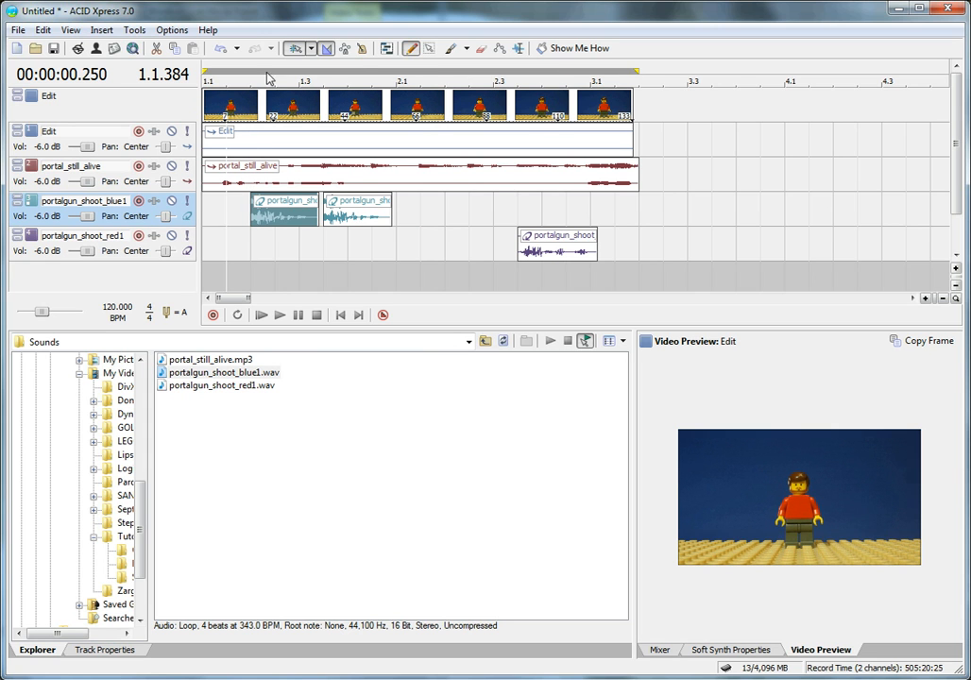
{"action": "left_click", "coordinate": [341, 316]}
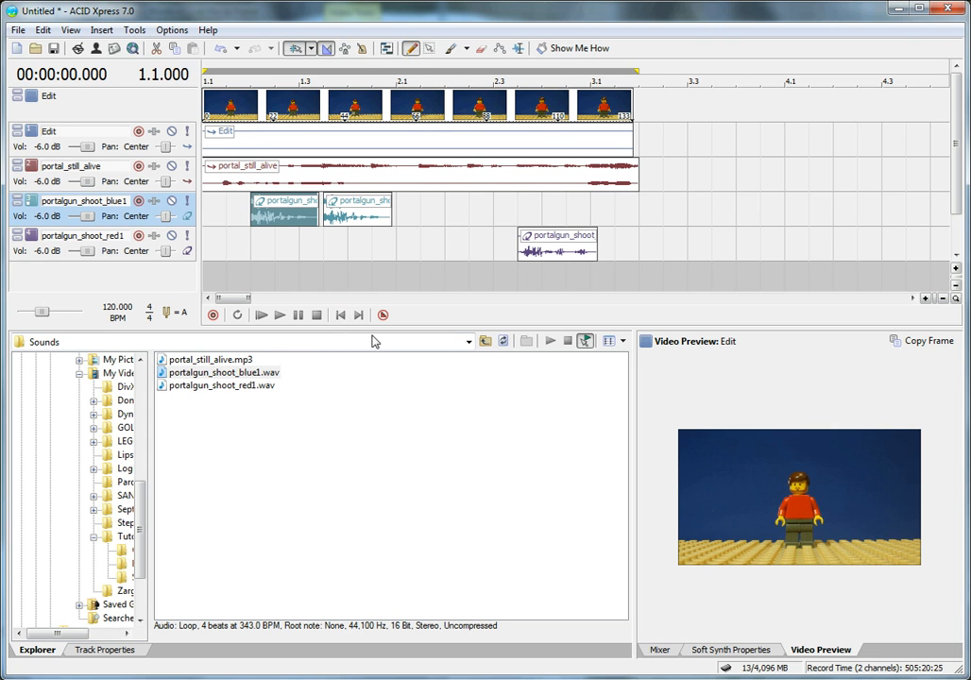
{"action": "key", "text": "space"}
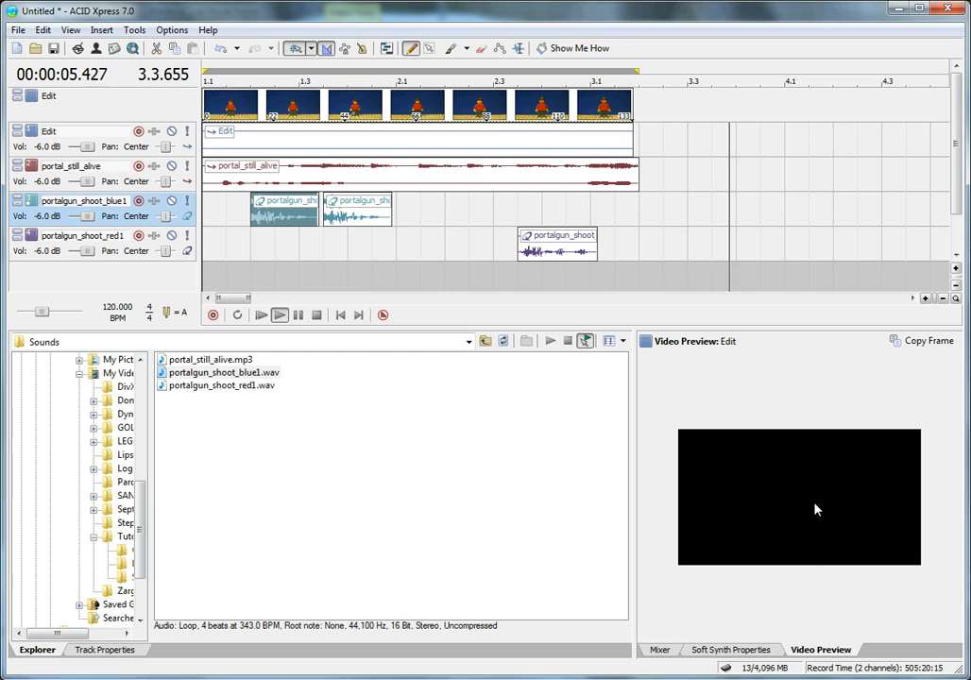
{"action": "key", "text": "space"}
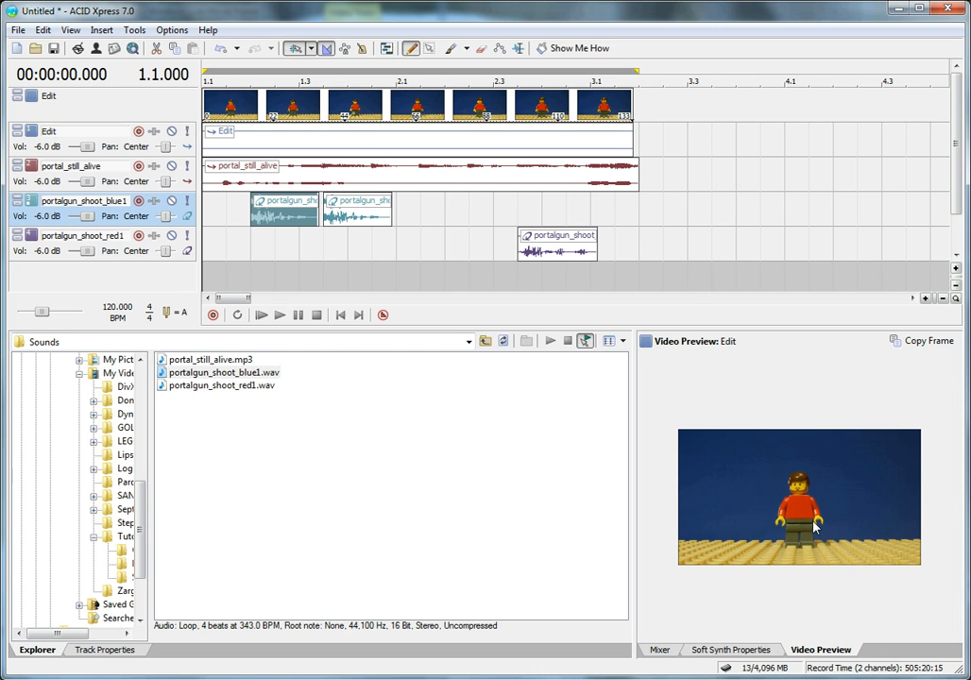
{"action": "left_click_drag", "start_coordinate": [341, 215], "coordinate": [414, 216]}
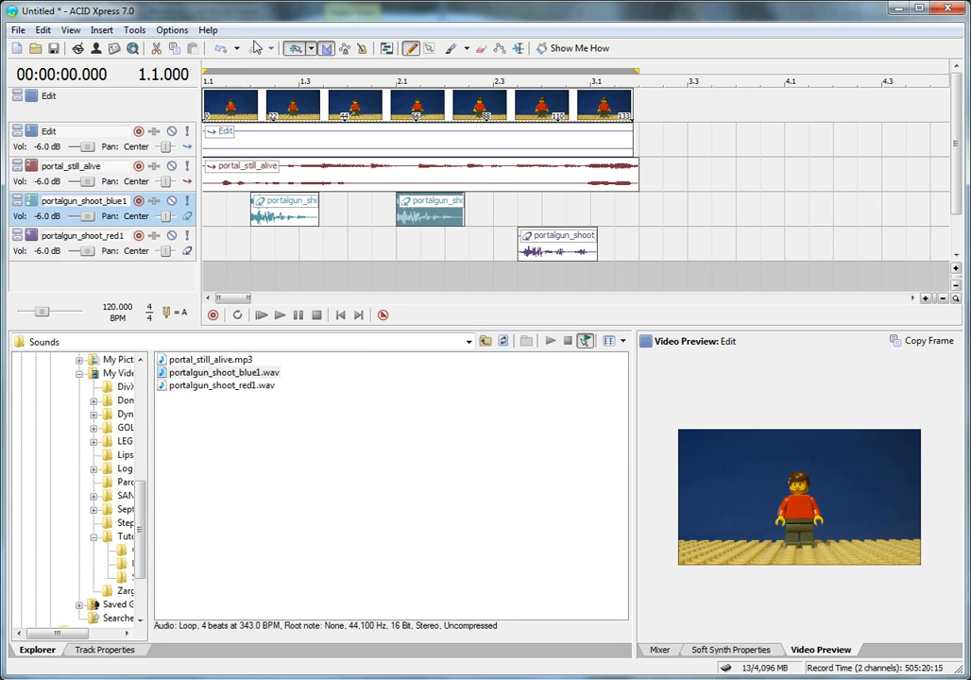
Render the project's audio to the Sounds folder as Mixdown in Windows Media Audio V9 format with the Default Template
{"action": "left_click", "coordinate": [18, 30]}
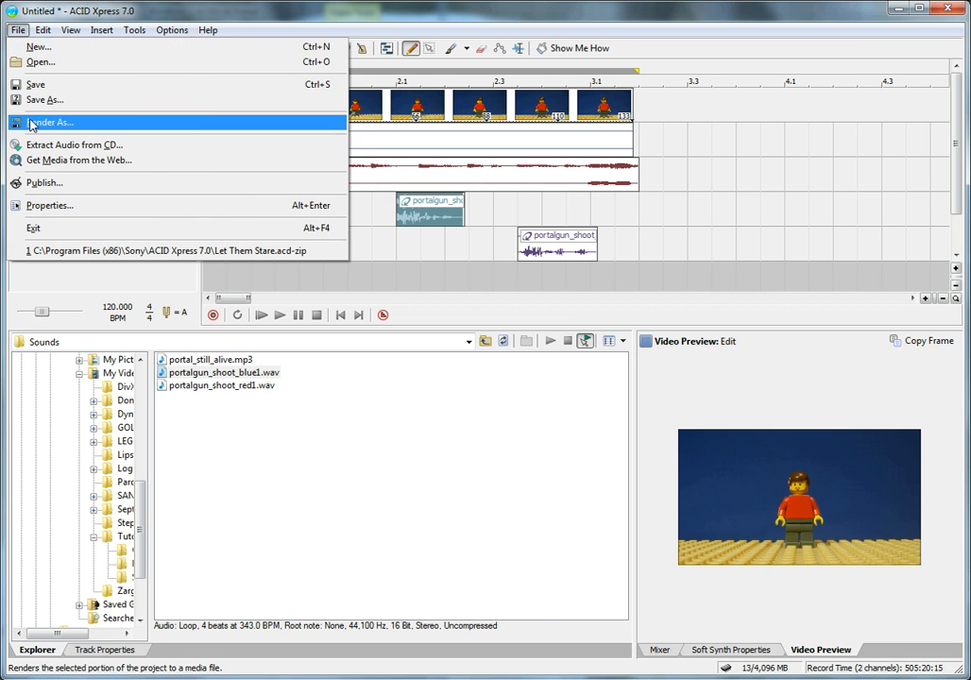
{"action": "left_click", "coordinate": [34, 122]}
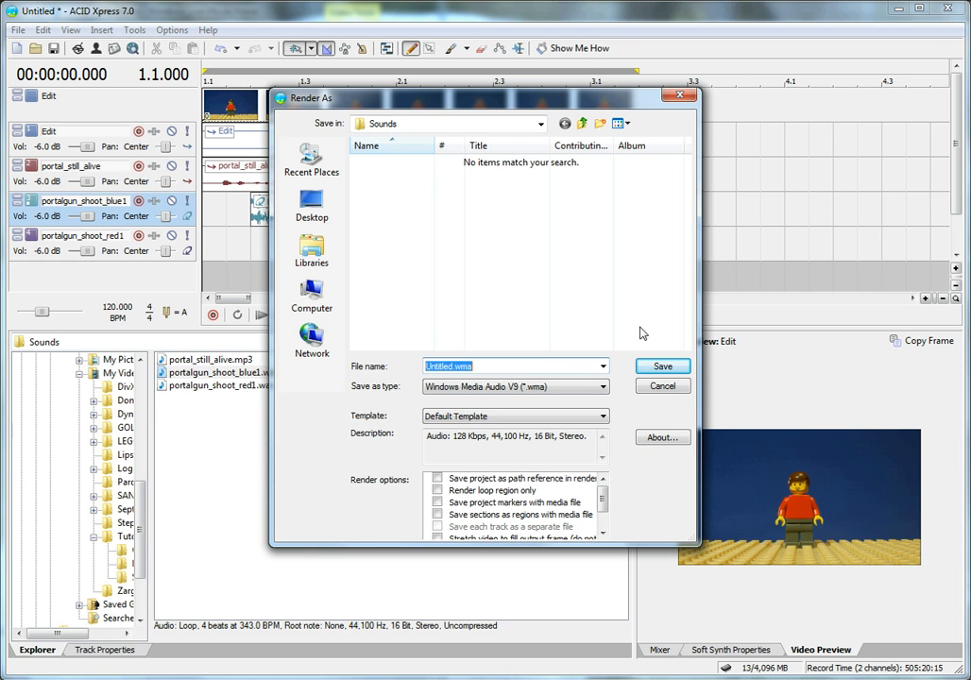
{"action": "type", "text": "Mi"}
{"action": "key", "text": "Return"}
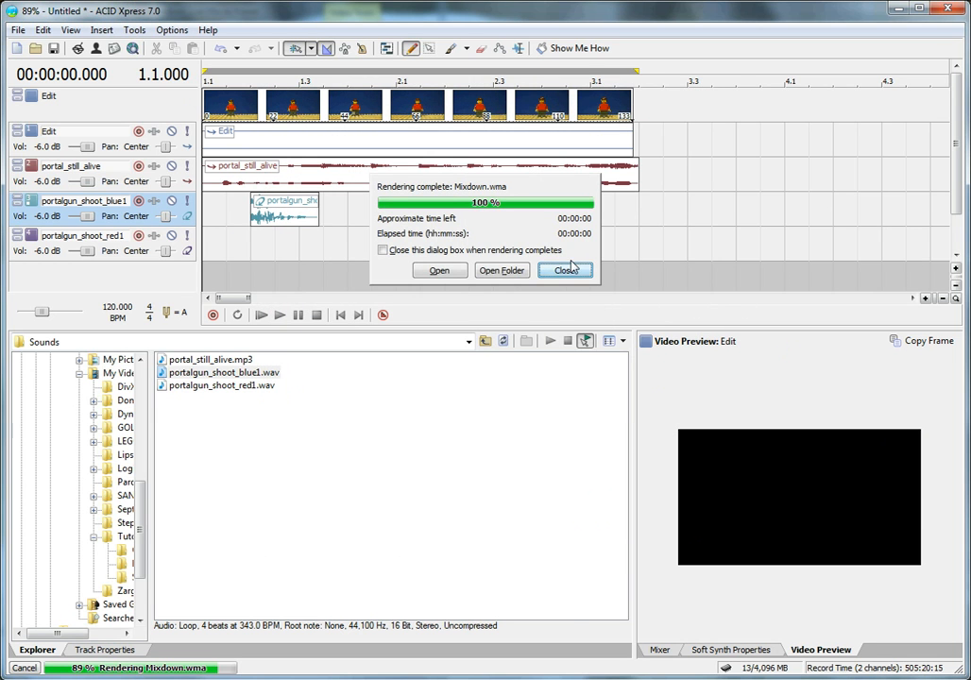
{"action": "left_click", "coordinate": [581, 271]}
Switch to Windows Live Movie Maker and add Mixdown.wma from the Sounds folder as the movie's music
{"action": "left_click", "coordinate": [899, 8]}
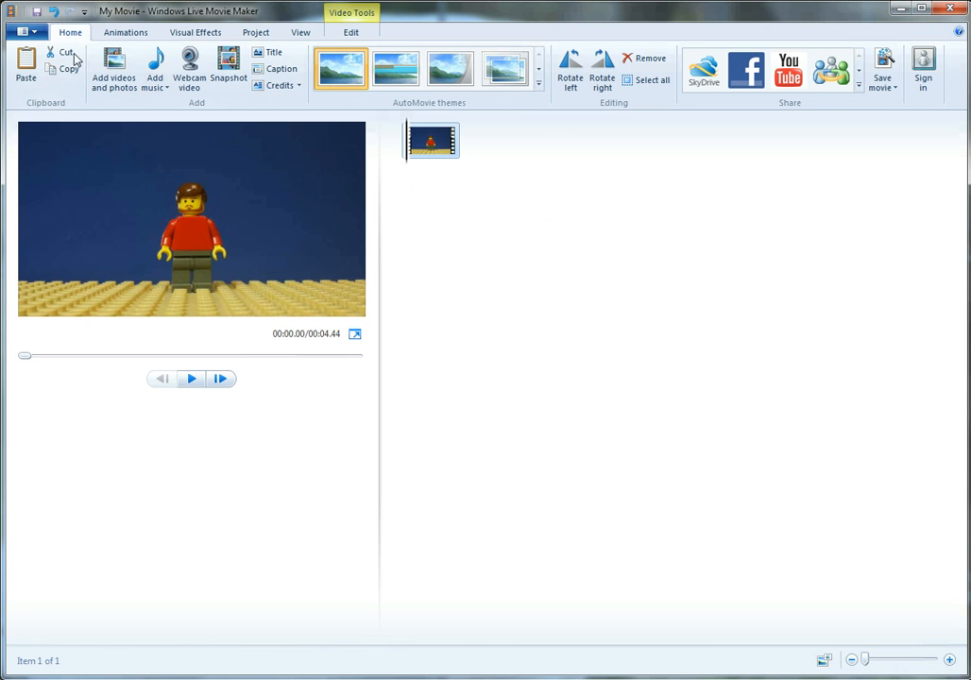
{"action": "left_click", "coordinate": [163, 65]}
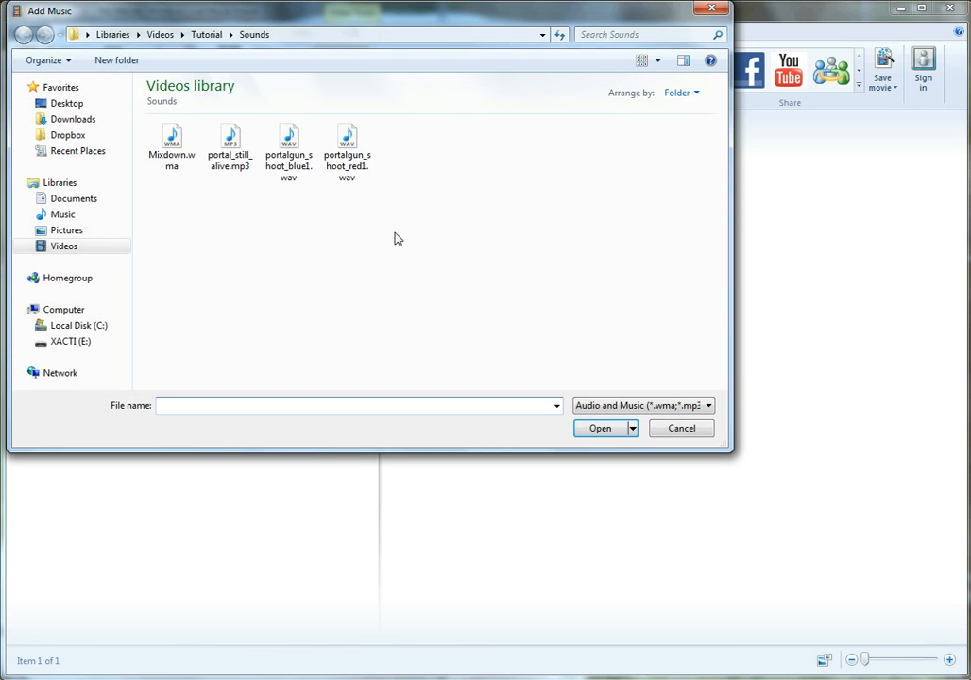
{"action": "left_click", "coordinate": [170, 151]}
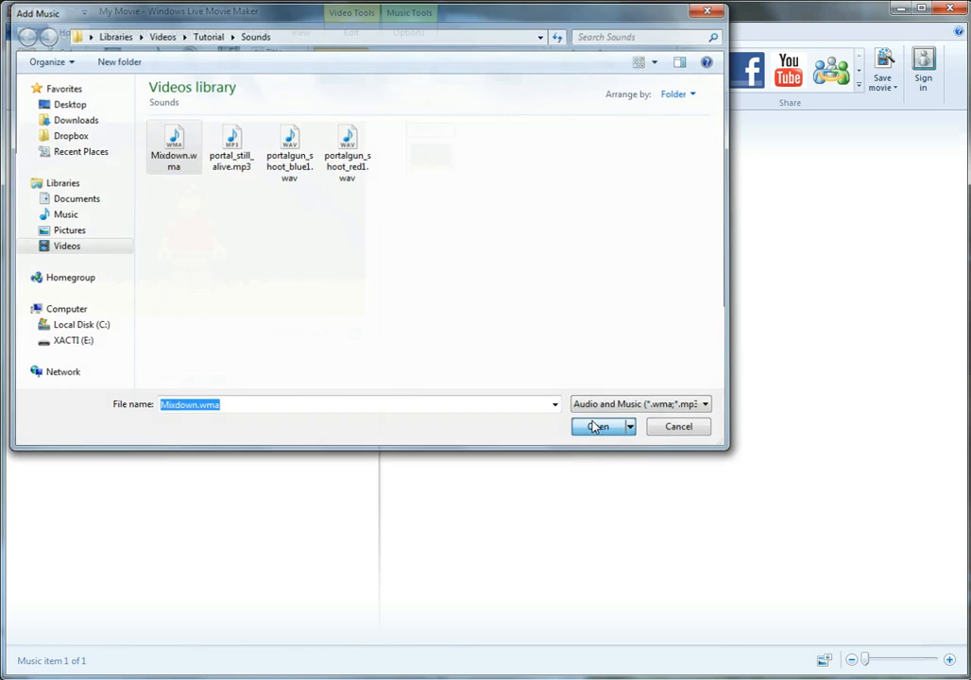
{"action": "left_click", "coordinate": [597, 428]}
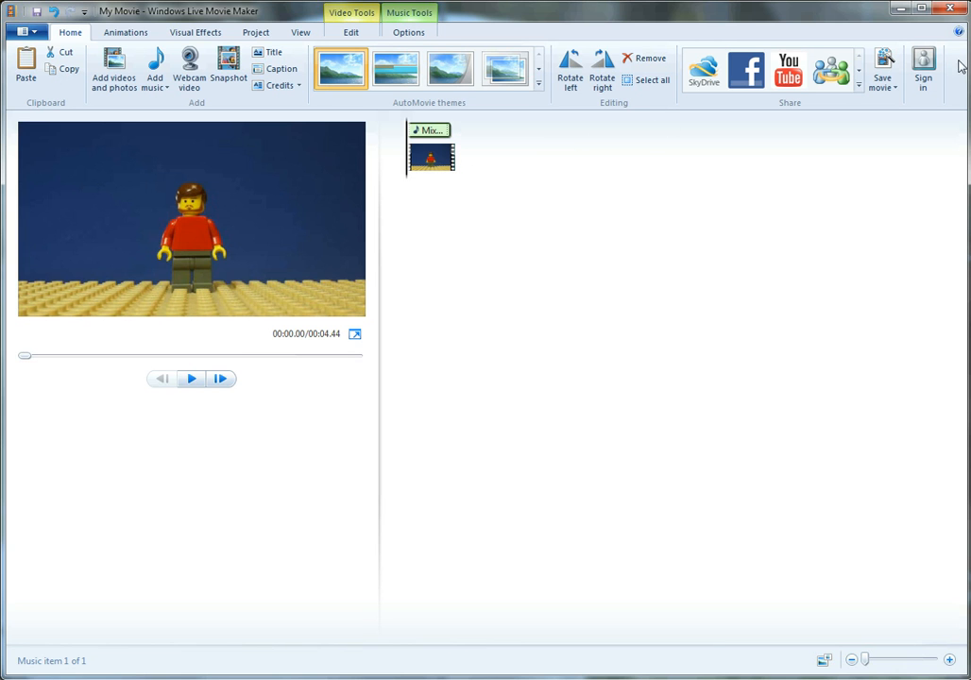
Save the movie as Final in the Tutorial folder with the 720HQ custom setting, and play the saved video
{"action": "left_click", "coordinate": [893, 88]}
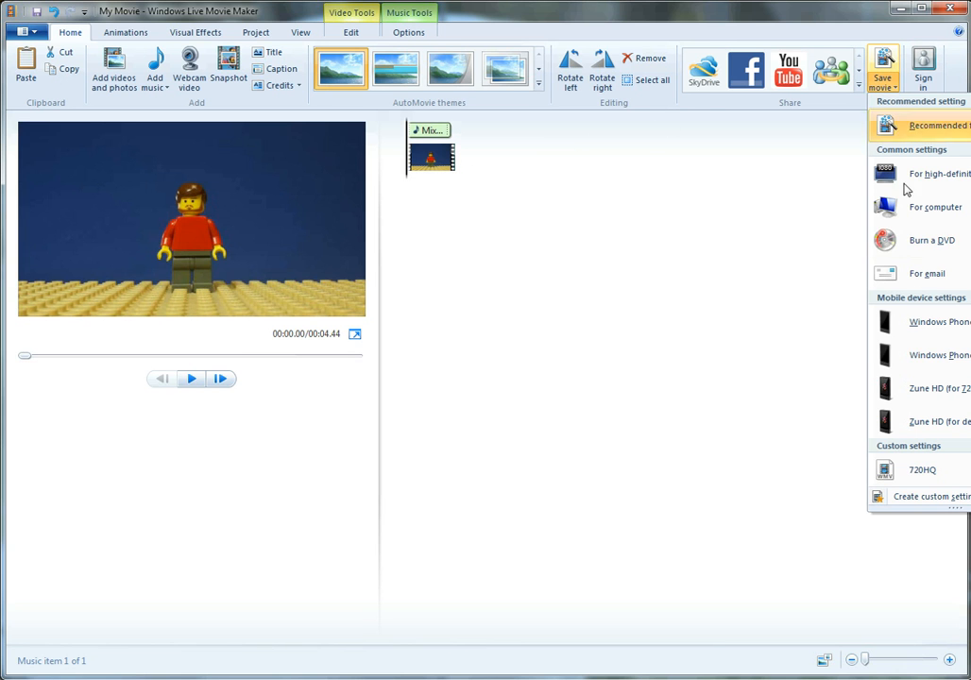
{"action": "left_click", "coordinate": [910, 475]}
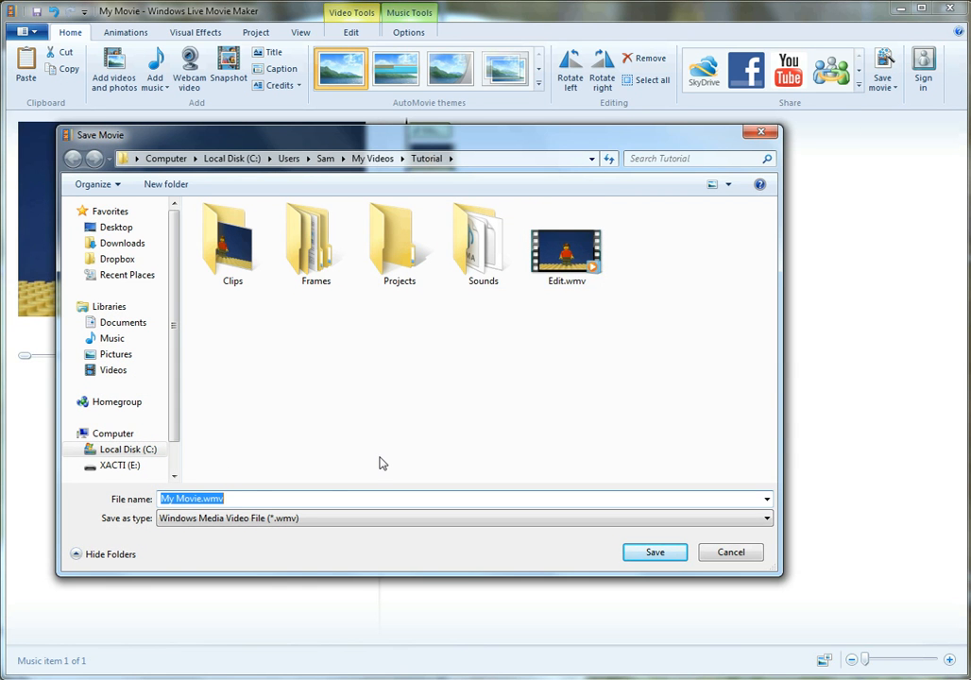
{"action": "type", "text": "Final"}
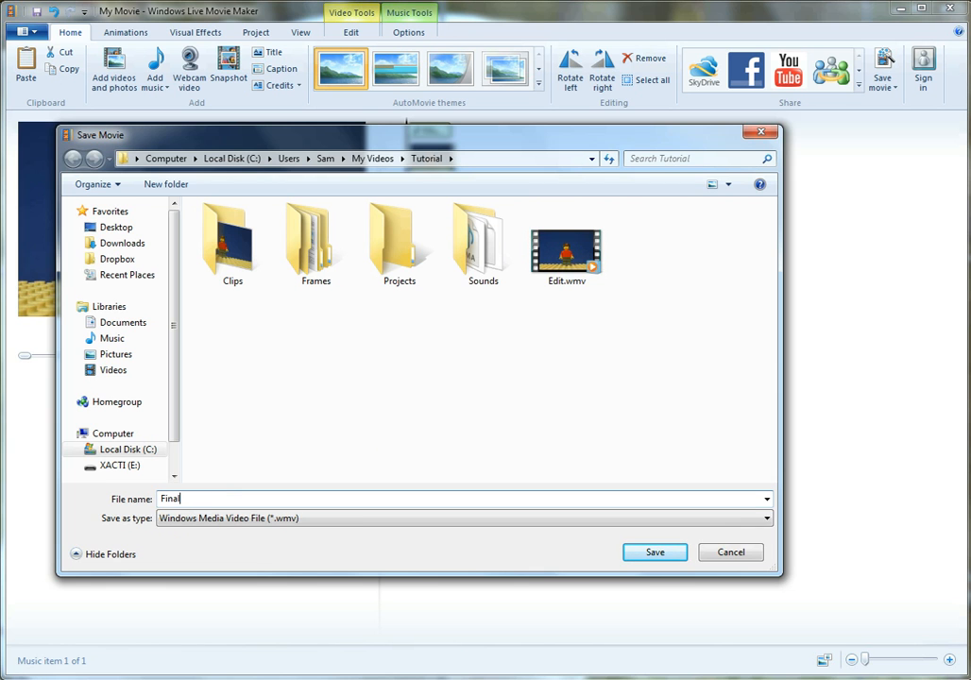
{"action": "key", "text": "Return"}
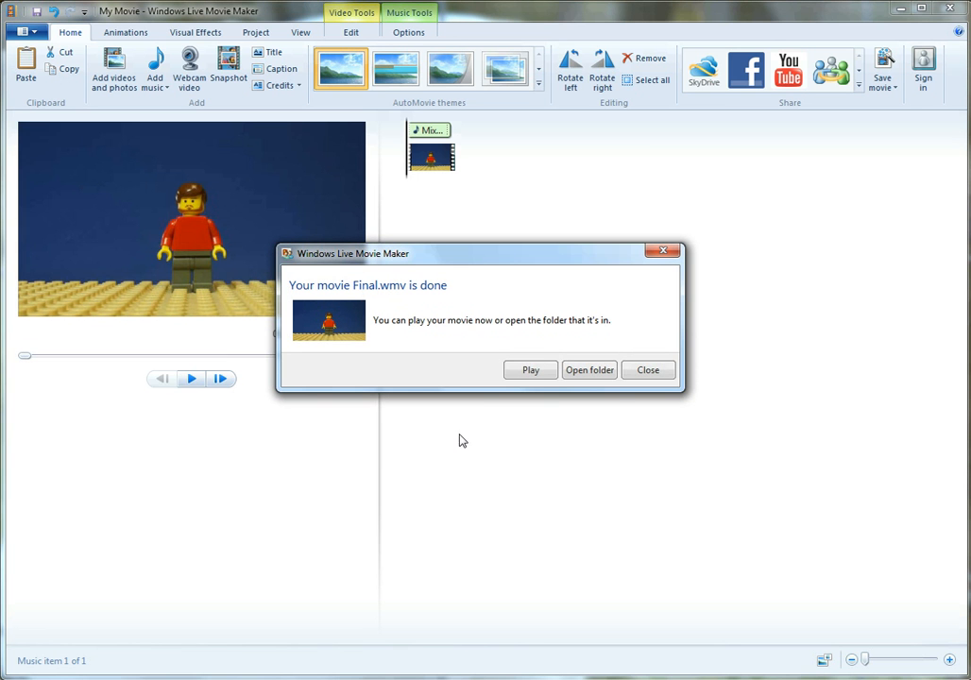
{"action": "left_click", "coordinate": [529, 372]}
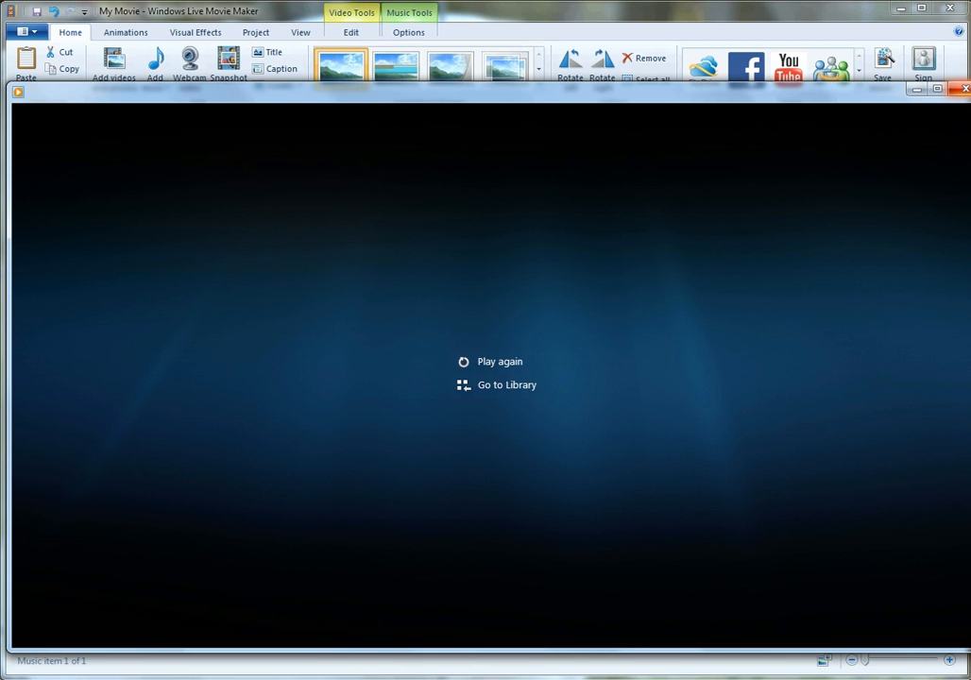
{"action": "left_click", "coordinate": [964, 89]}
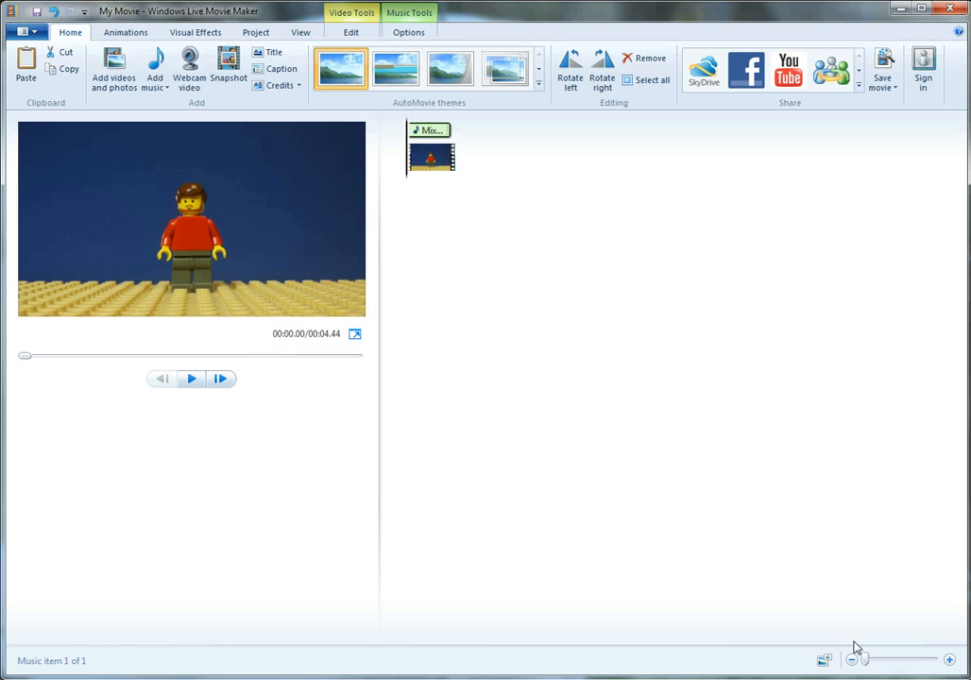